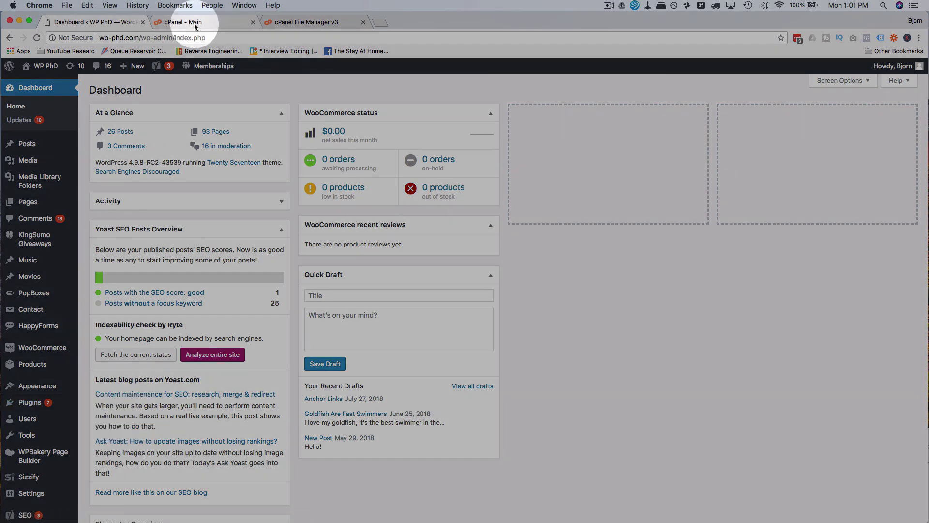
Open File Manager and browse to public_html/wp-content, peeking inside the plugins folder.
left_click(363, 22)
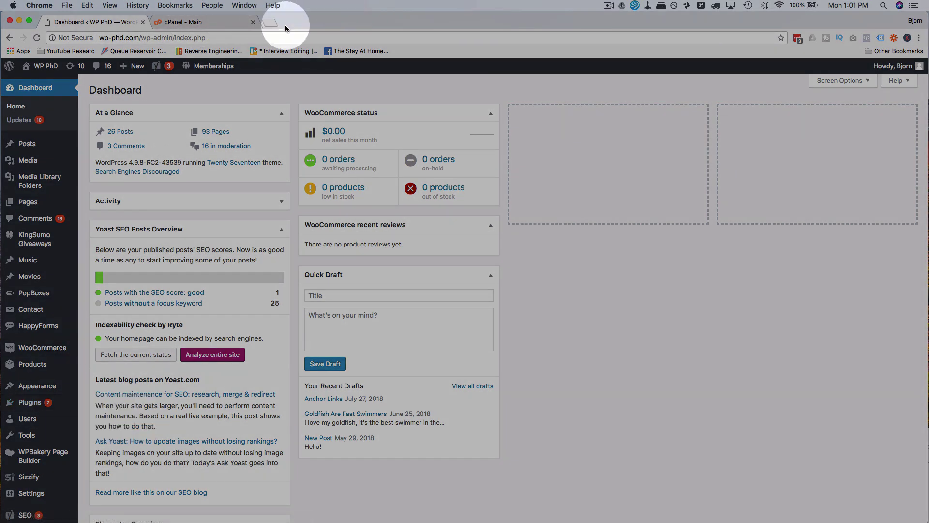
left_click(218, 22)
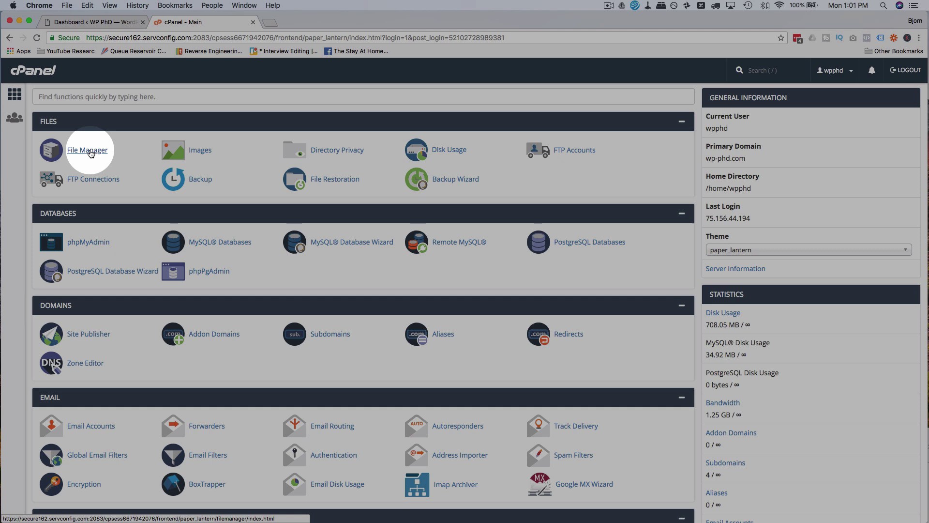
left_click(89, 151)
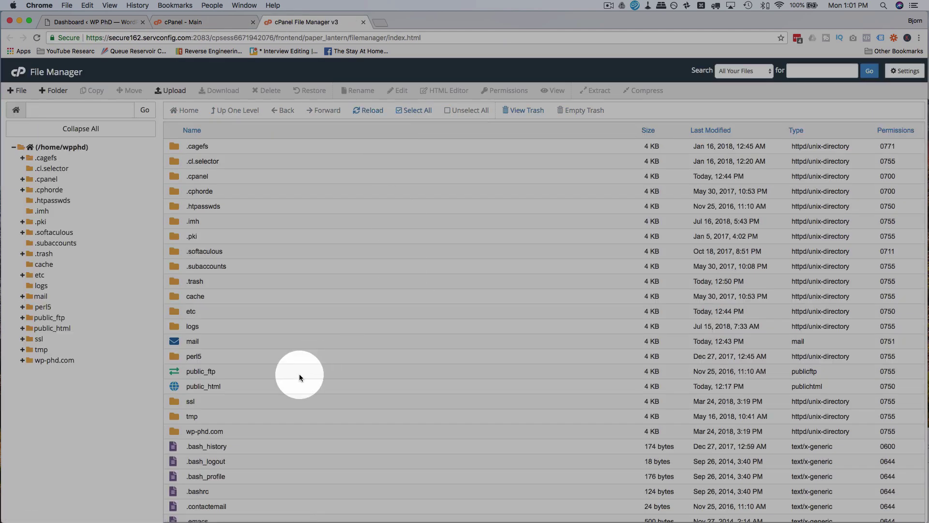
double_click(230, 390)
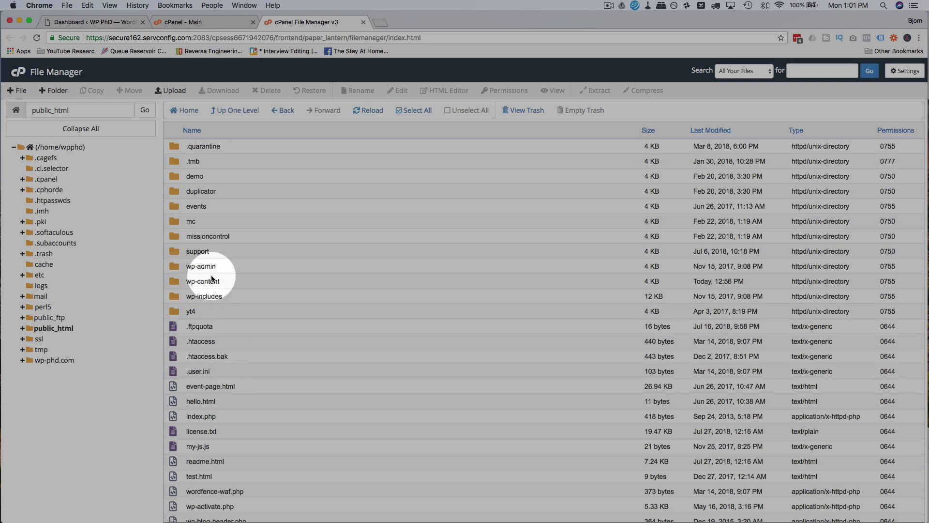
double_click(229, 283)
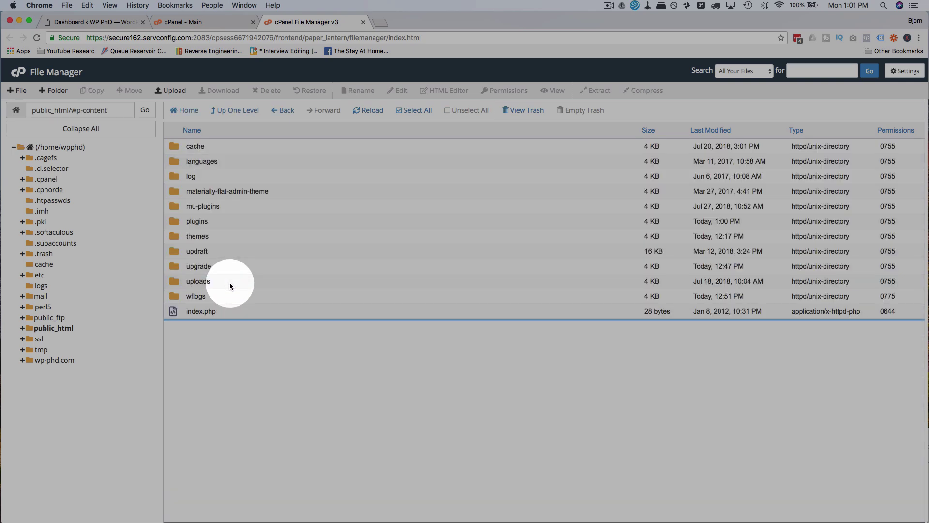
left_click(214, 221)
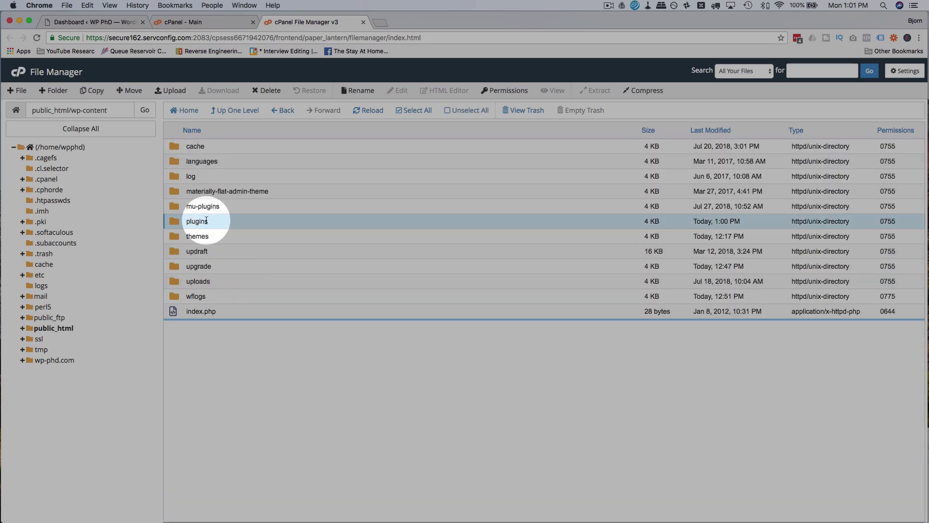
double_click(218, 221)
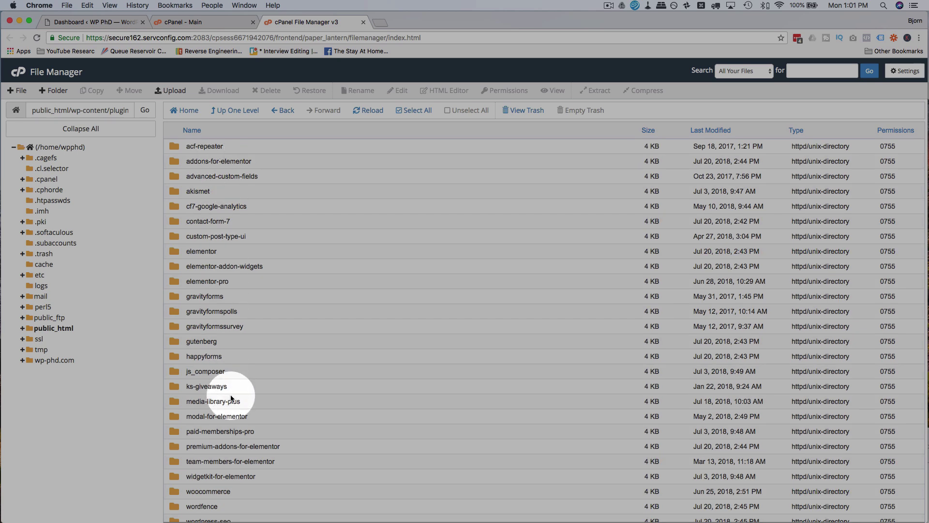
left_click(237, 110)
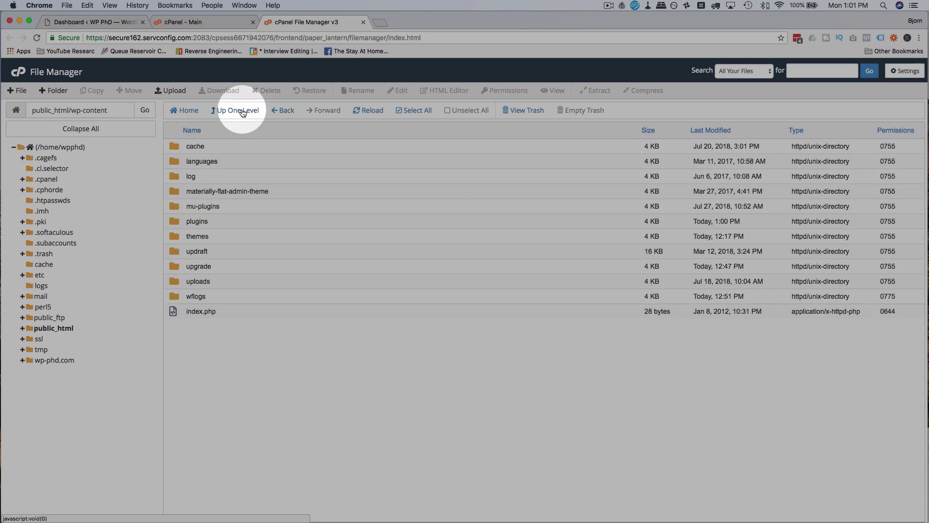
Rename the plugins folder to plugins-off.
left_click(207, 221)
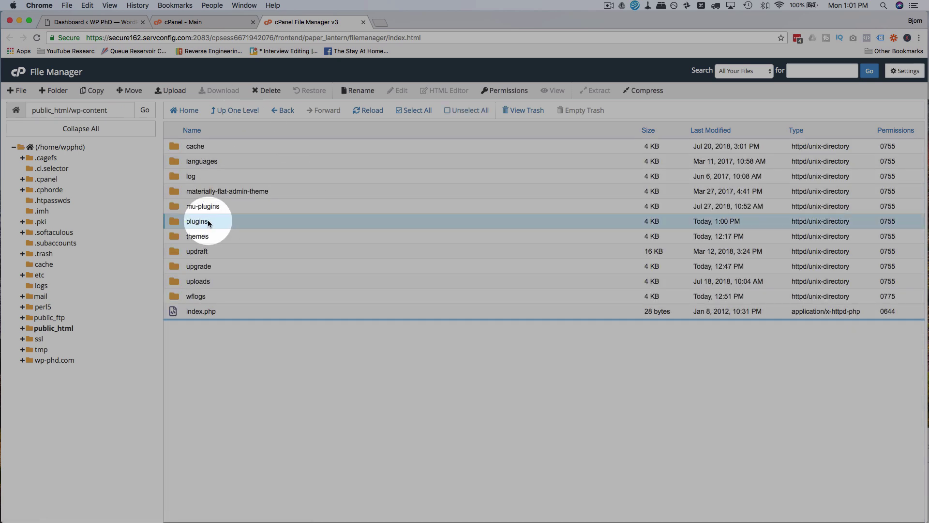
left_click(208, 221)
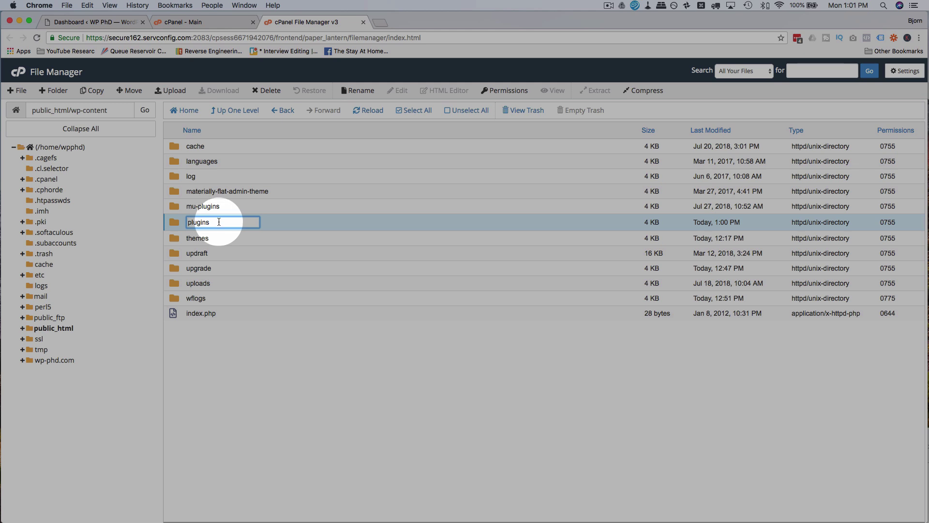
type("-off")
key("Return")
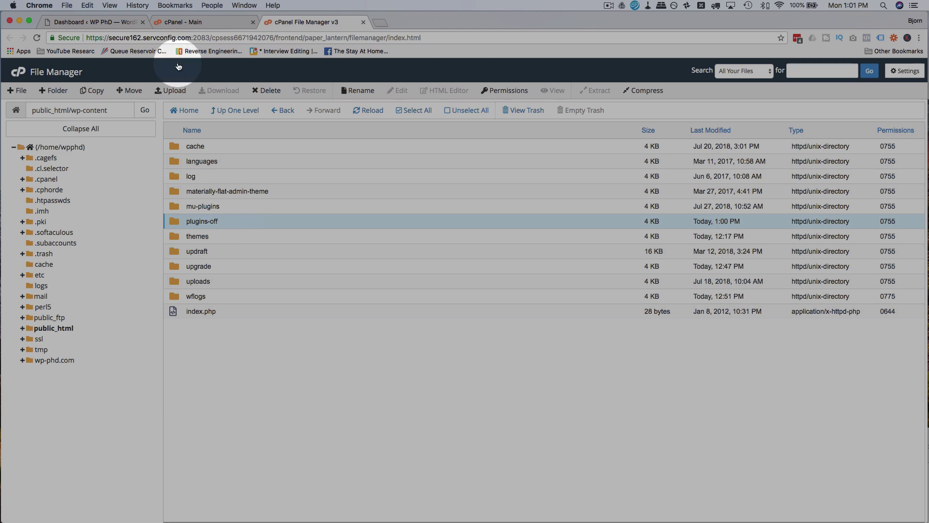
After viewing the WordPress tab, rename plugins-off back to plugins by deleting '-off'.
left_click(118, 22)
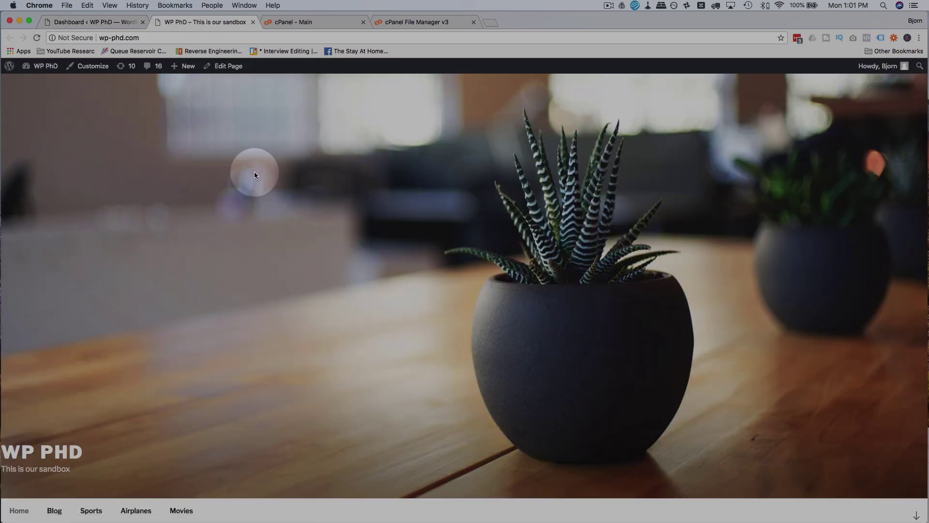
left_click(317, 22)
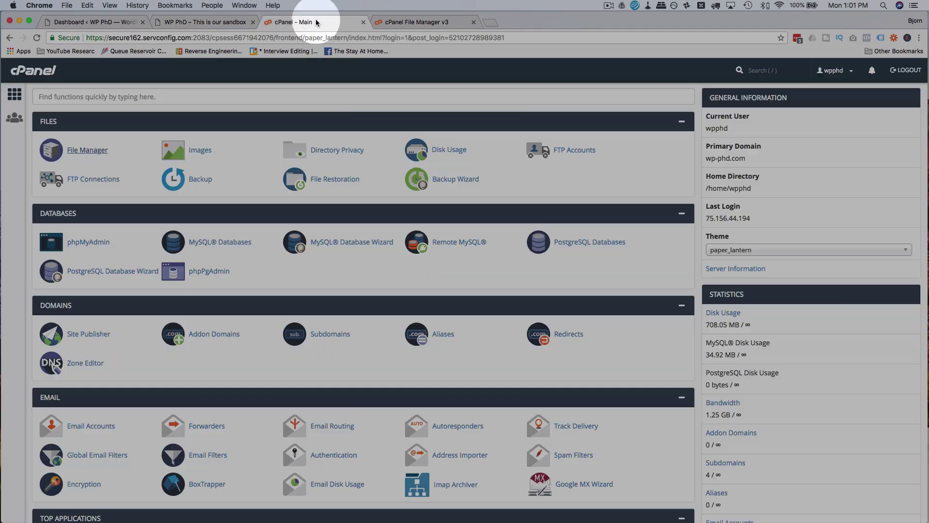
left_click(377, 21)
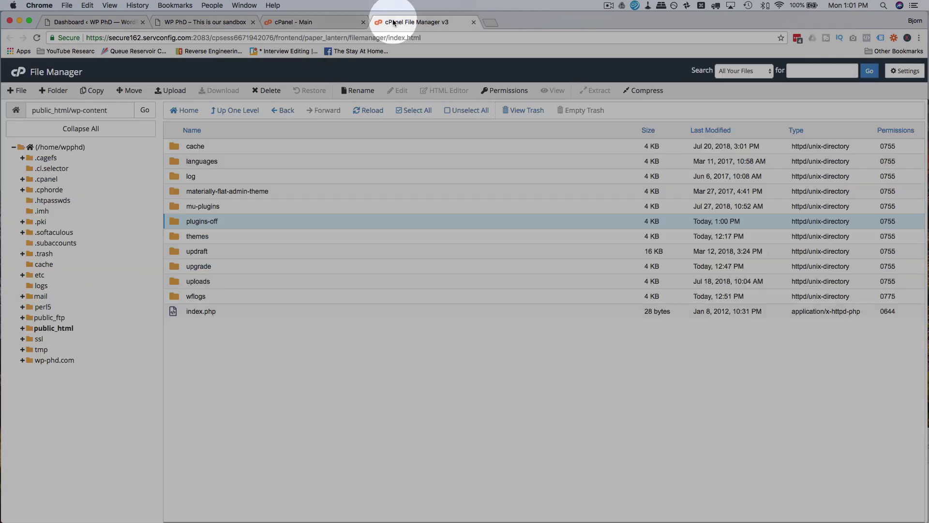
double_click(214, 221)
key("BackSpace")
key("BackSpace")
key("BackSpace")
key("BackSpace")
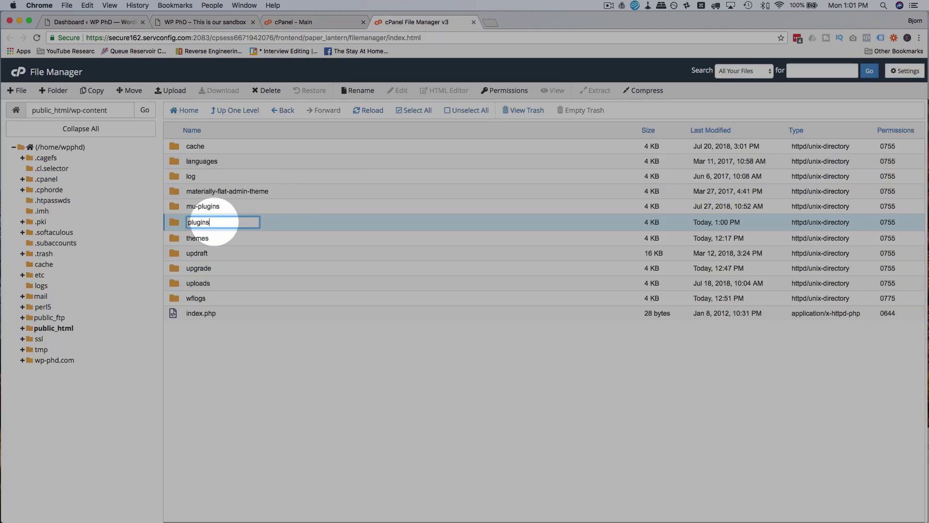
key("Return")
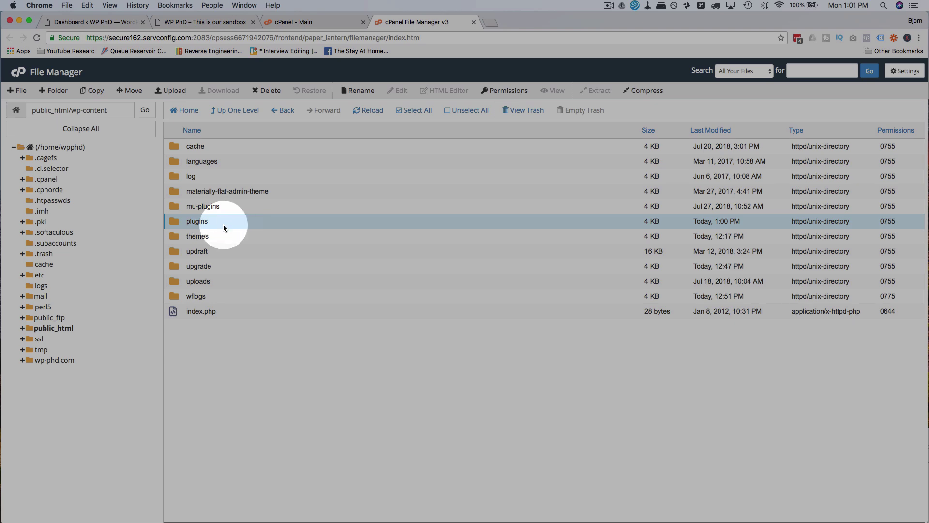
Select all 30 plugins on Installed Plugins and bulk-deactivate them.
left_click(114, 23)
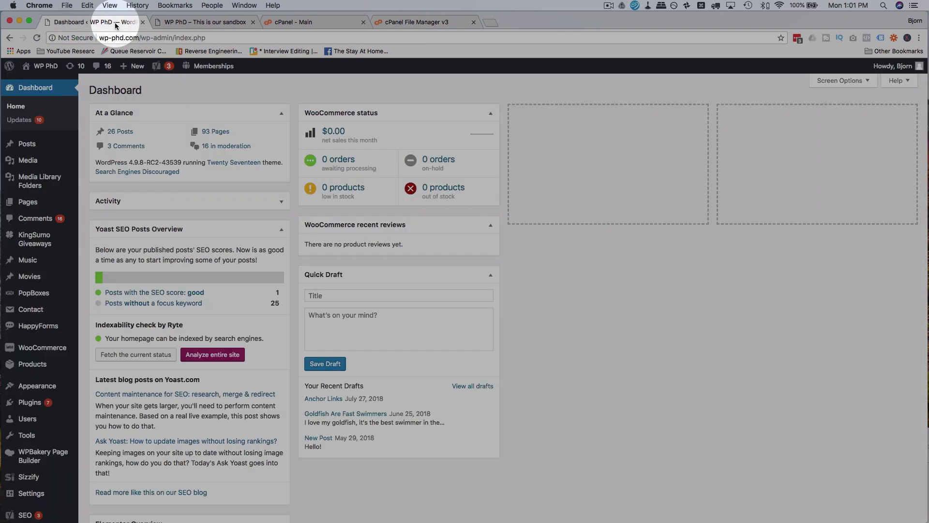
left_click(29, 402)
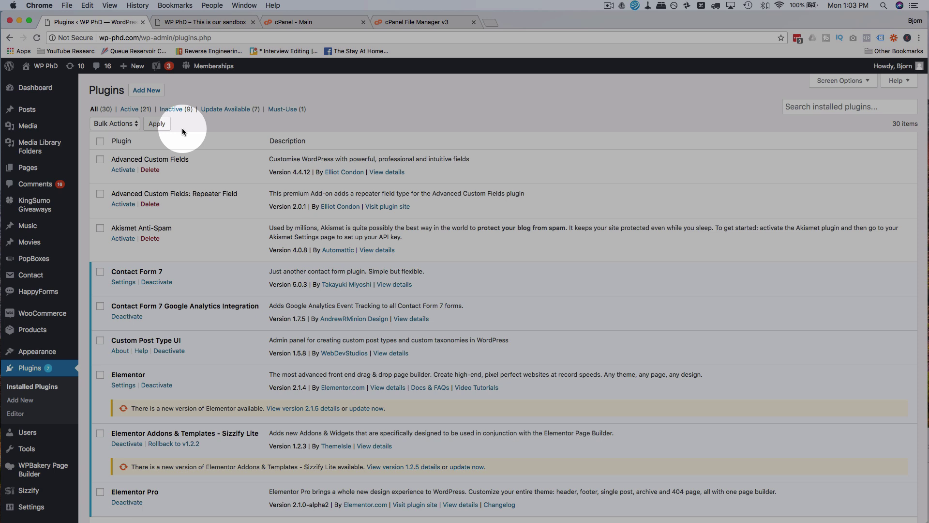
left_click(99, 141)
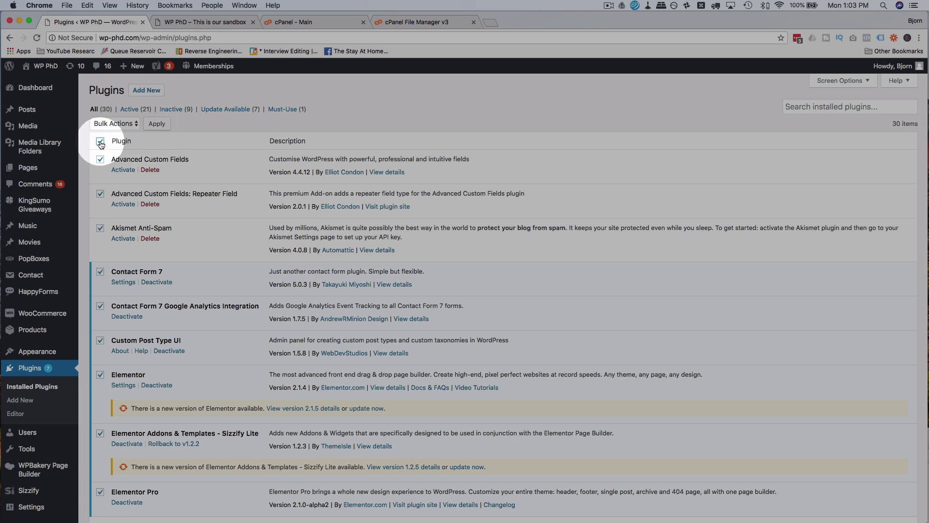
left_click(121, 123)
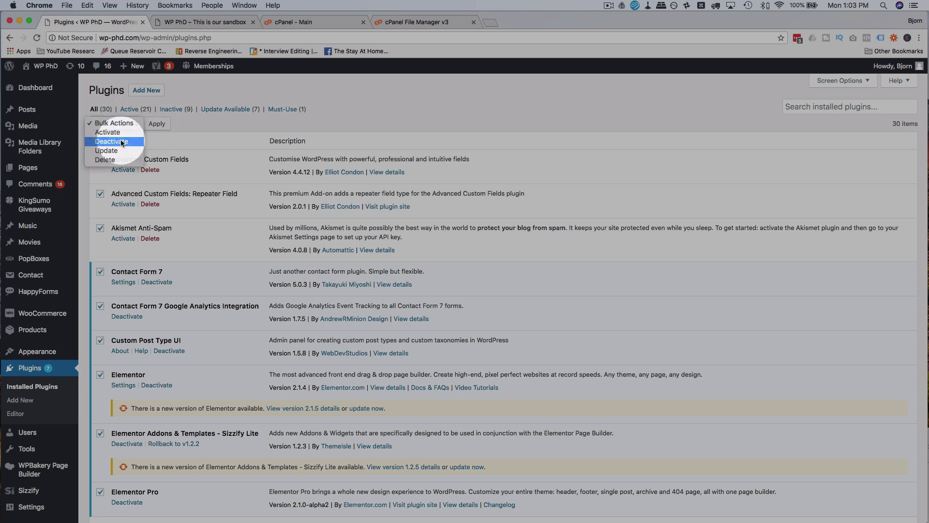
left_click(121, 140)
left_click(162, 125)
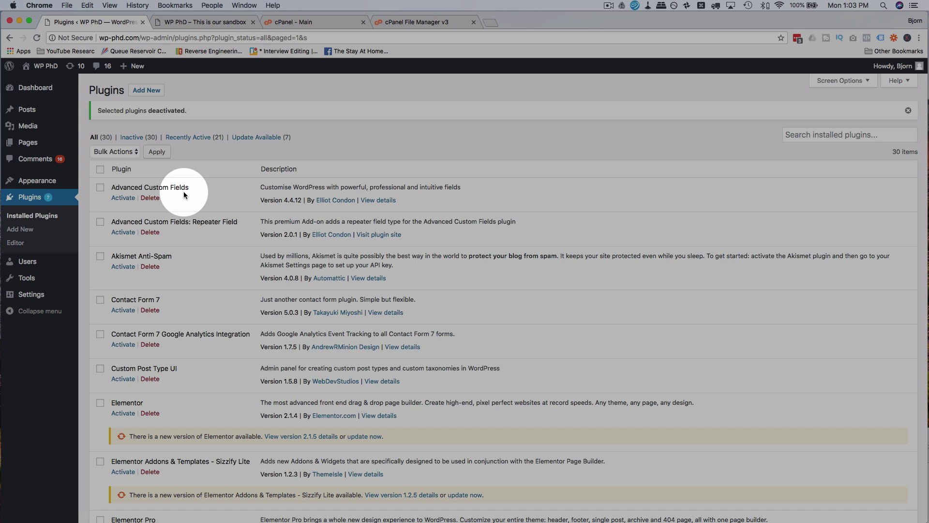
left_click(191, 24)
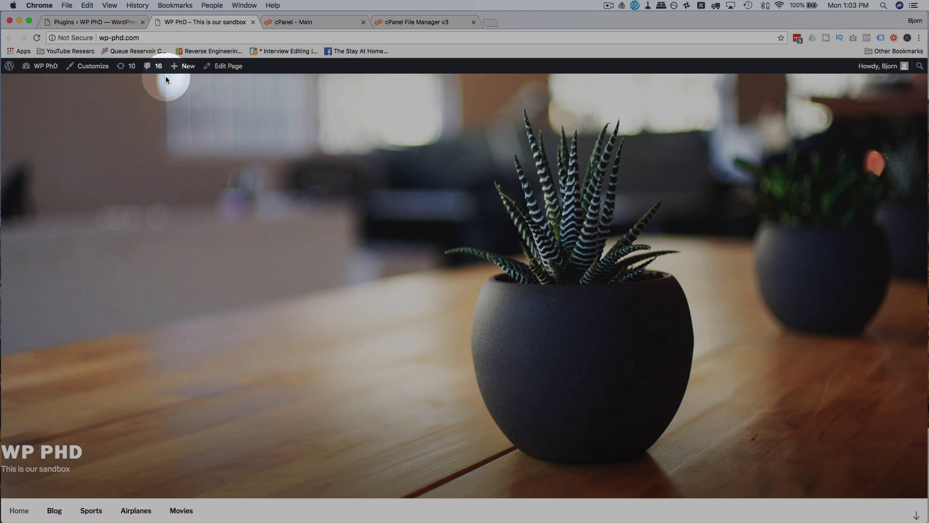
key("super+r")
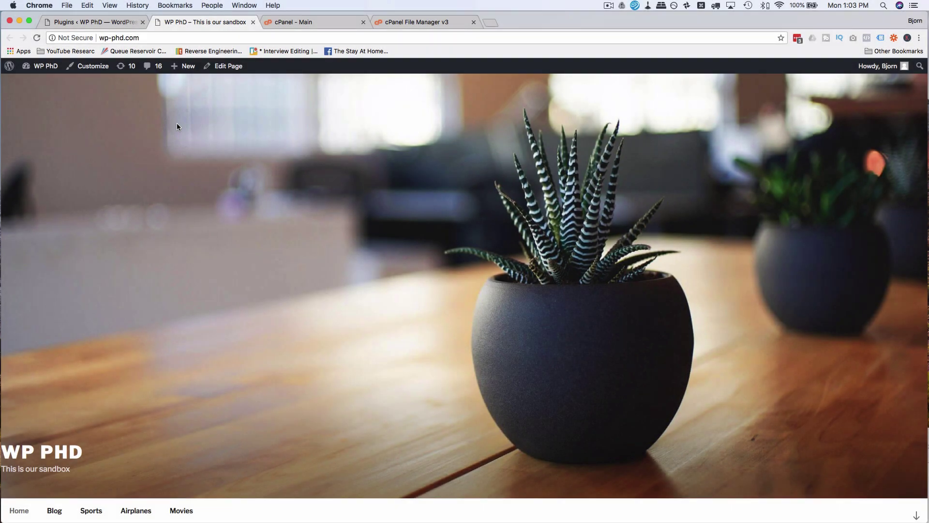
left_click(113, 26)
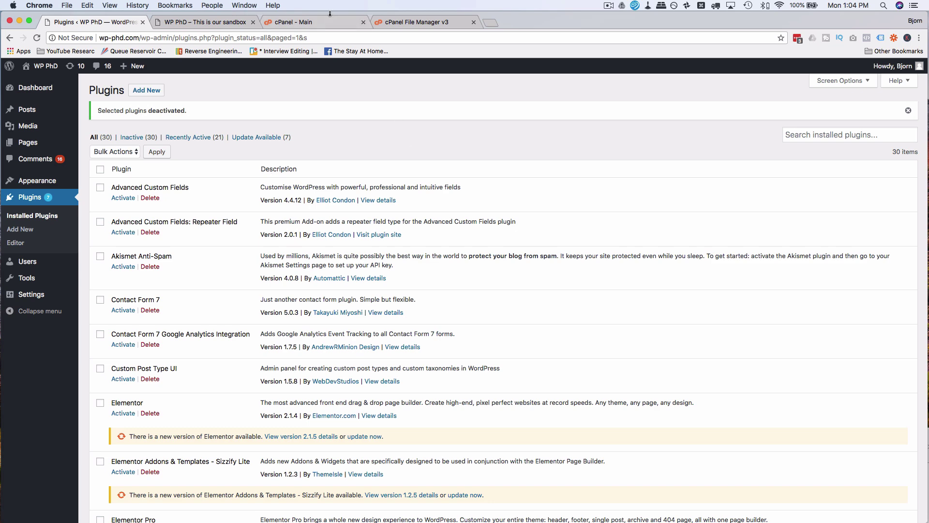
Go up to public_html, select .htaccess and check File Manager preferences without changes.
left_click(418, 23)
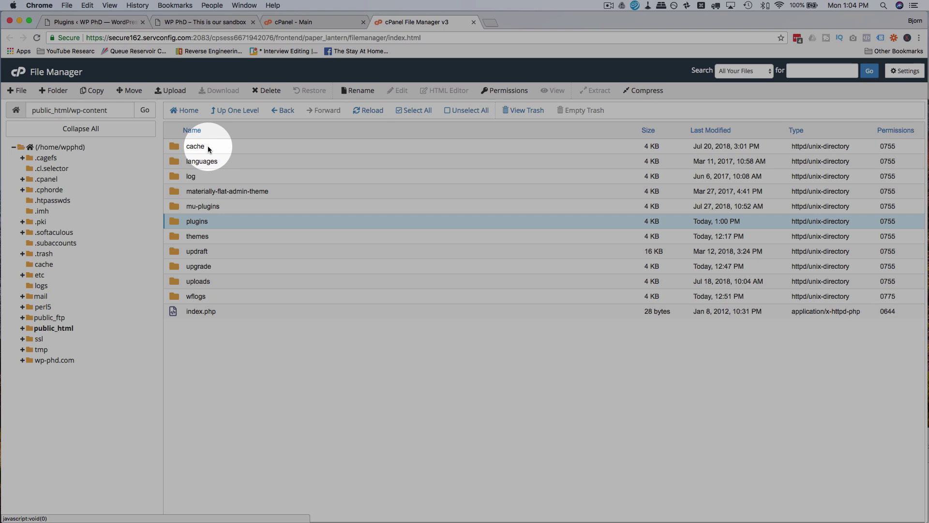
left_click(246, 114)
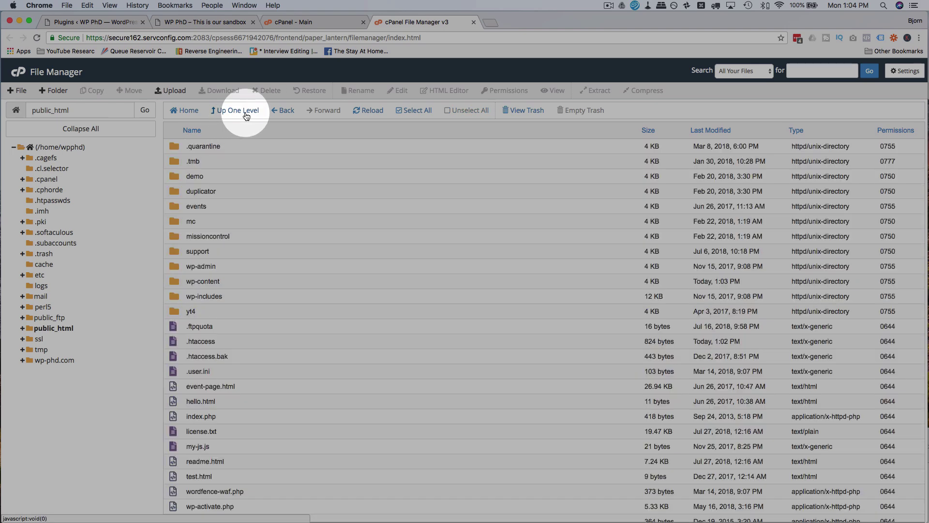
left_click(246, 115)
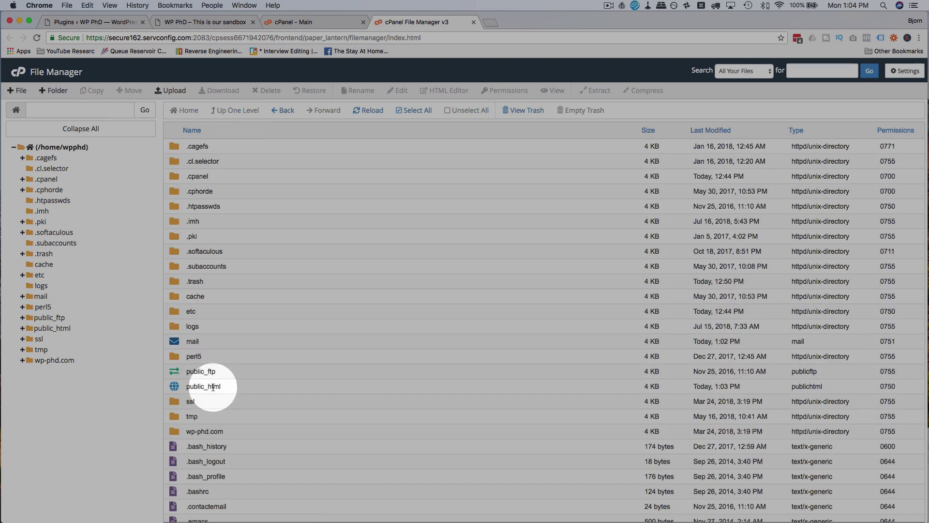
double_click(245, 386)
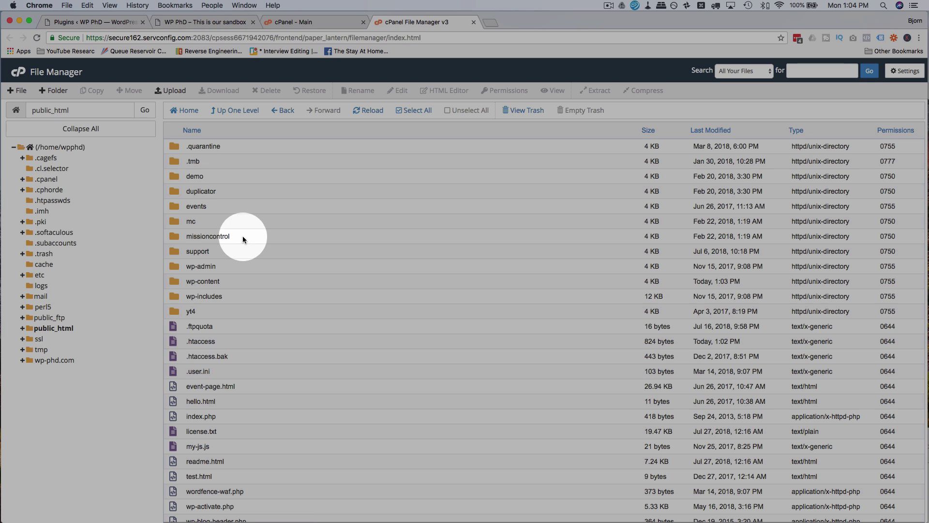
scroll(246, 225, "down", 4)
left_click(224, 251)
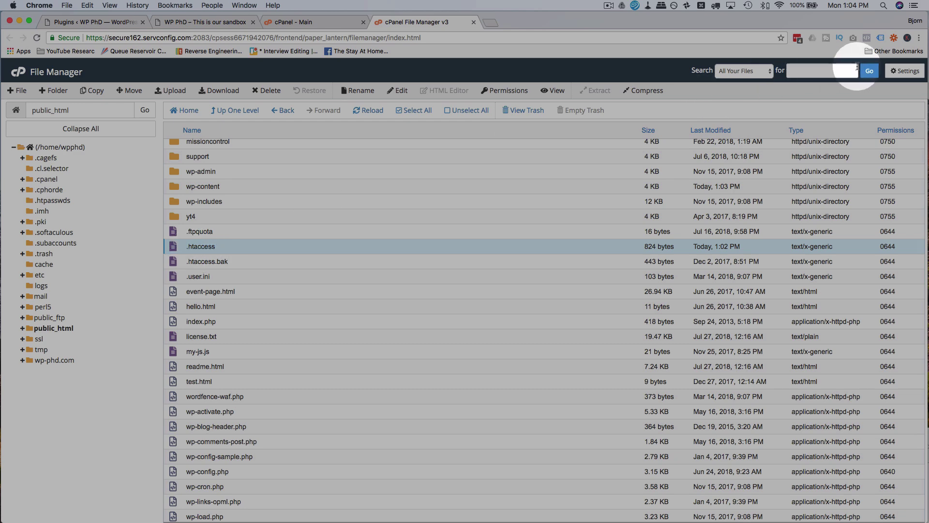
left_click(907, 72)
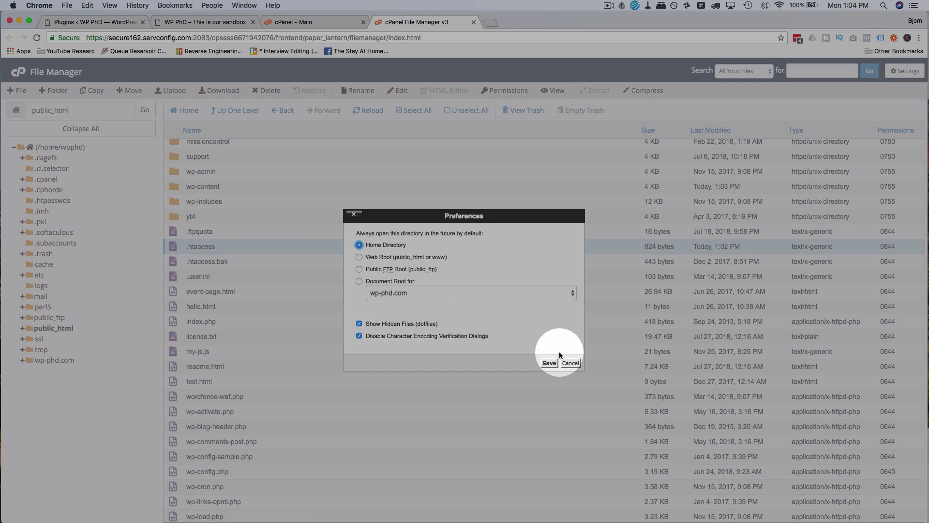
left_click(570, 362)
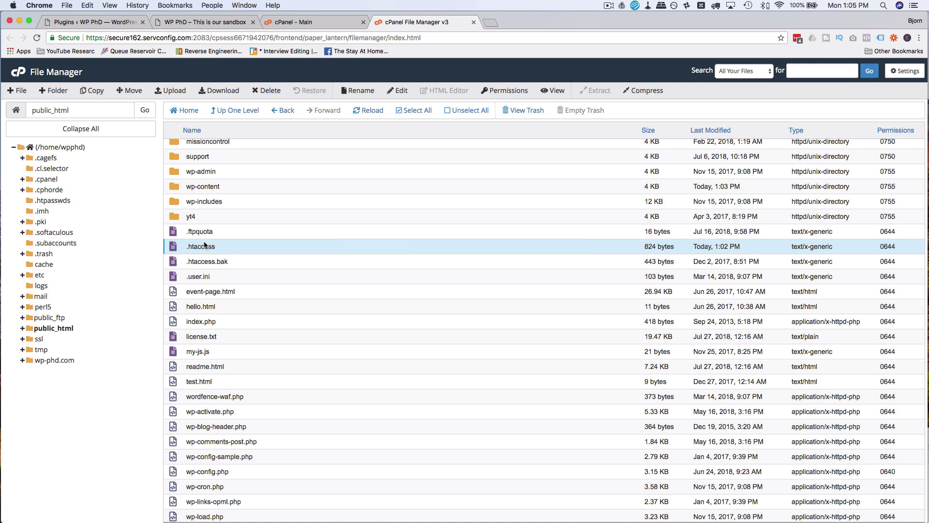
Rename .htaccess to .htaccess-off.
left_click(239, 244)
left_click(231, 246)
left_click(231, 246)
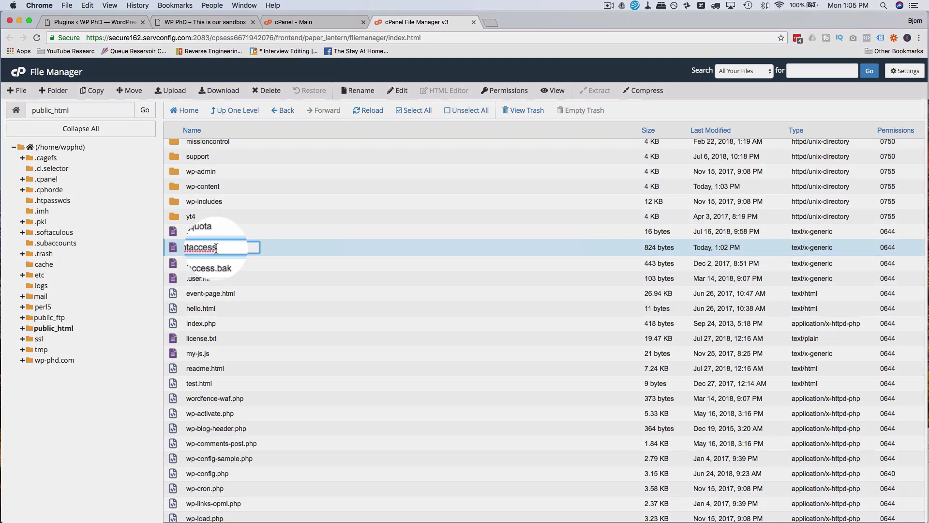
type("-off")
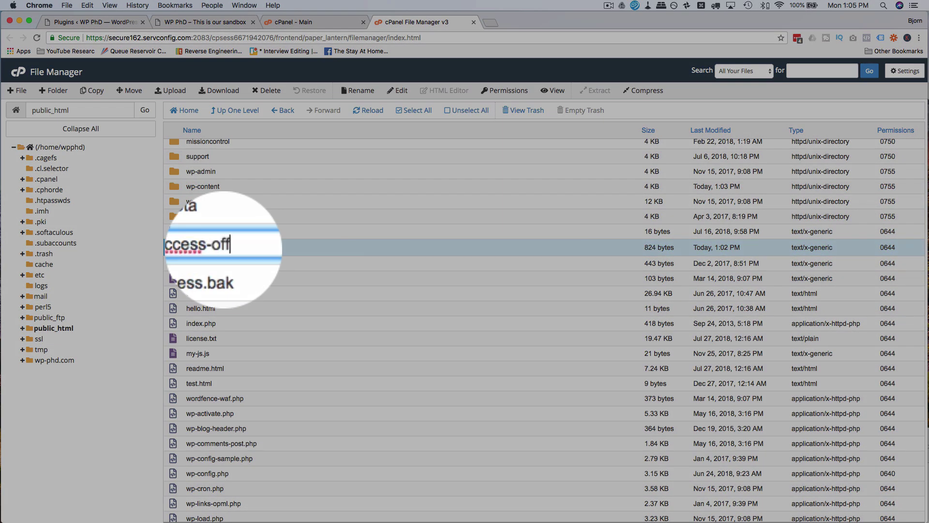
key("Return")
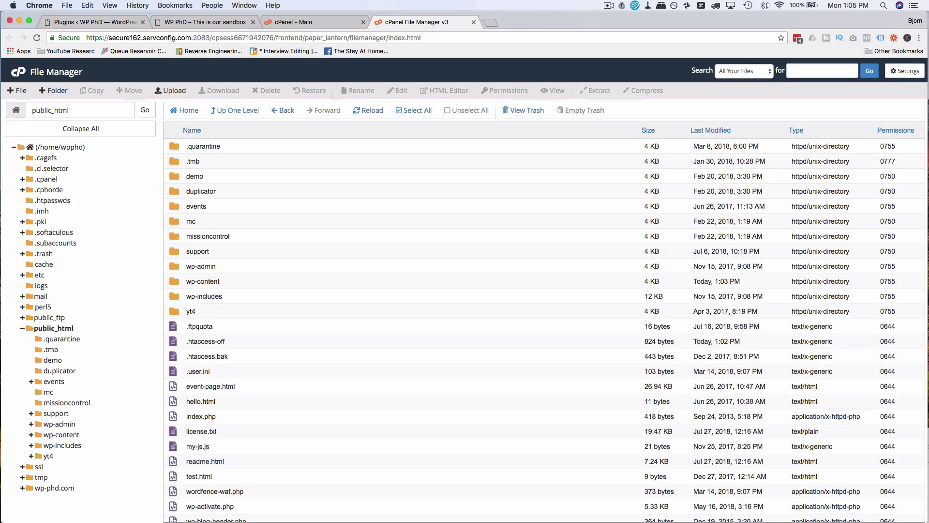
left_click(185, 21)
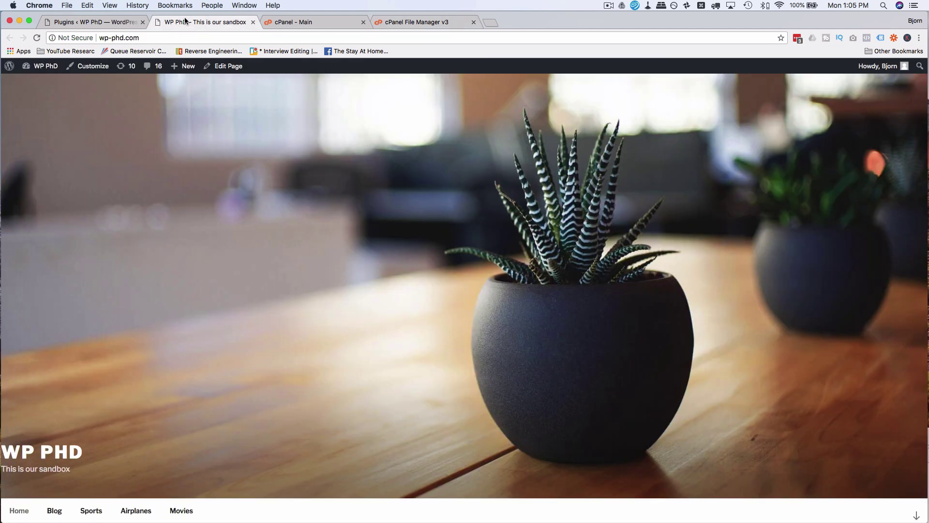
key("super+r")
Open the WordPress Permalinks settings and refresh the File Manager listing.
left_click(106, 24)
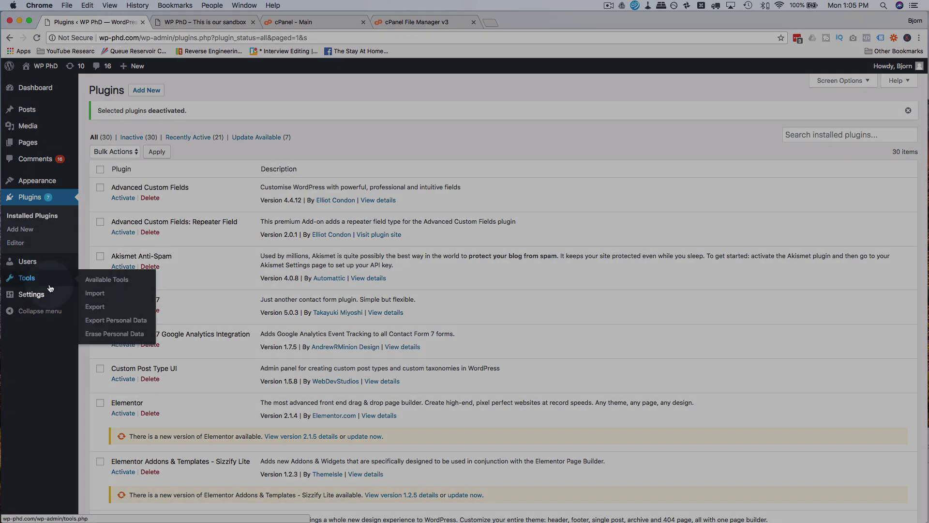
mouse_move(37, 294)
left_click(128, 364)
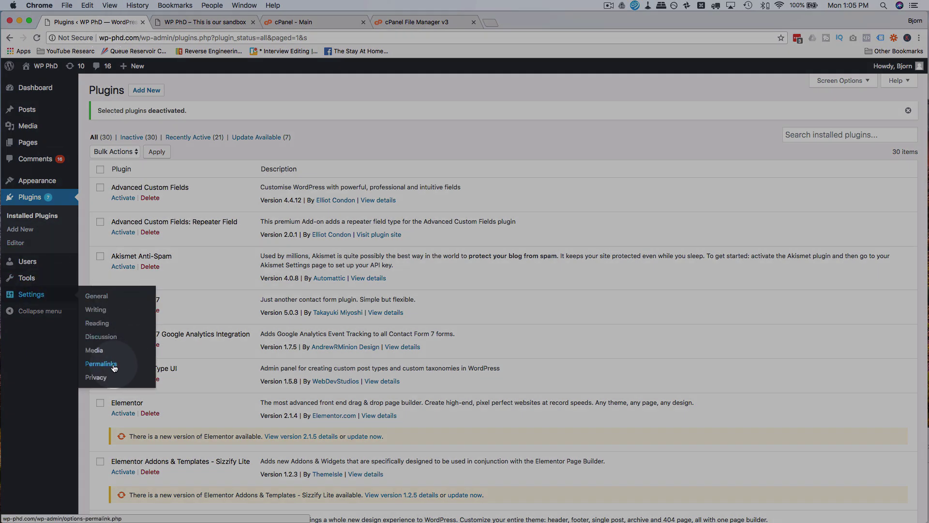
left_click(417, 22)
left_click(369, 111)
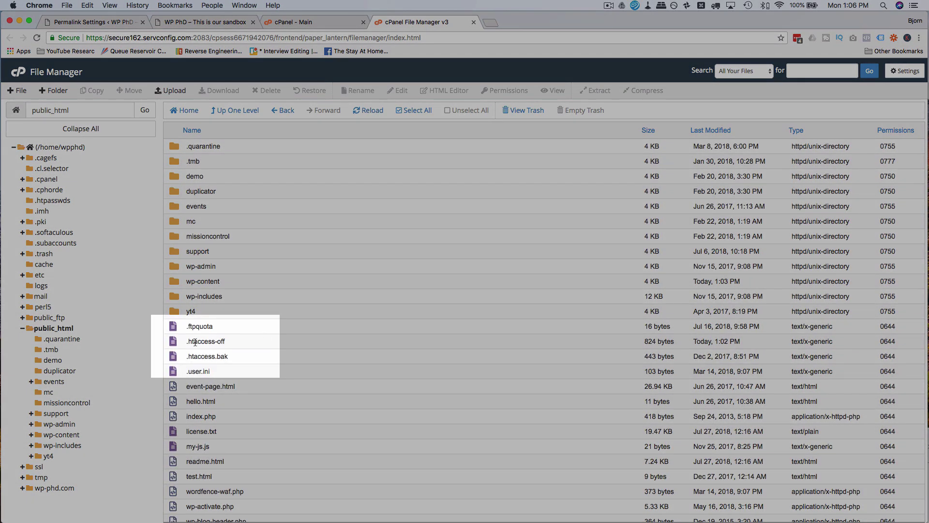
Save the Post name permalinks and reload to select the new 235-byte .htaccess.
left_click(111, 22)
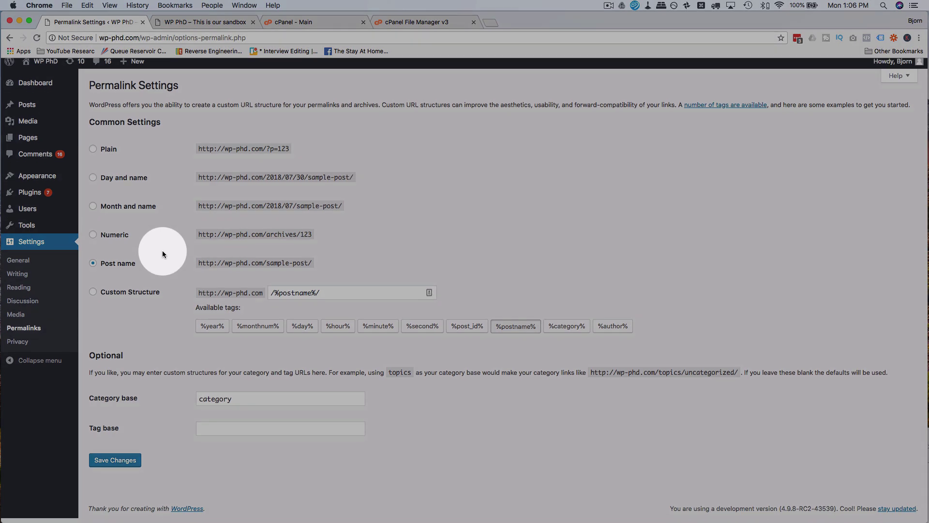
left_click(127, 464)
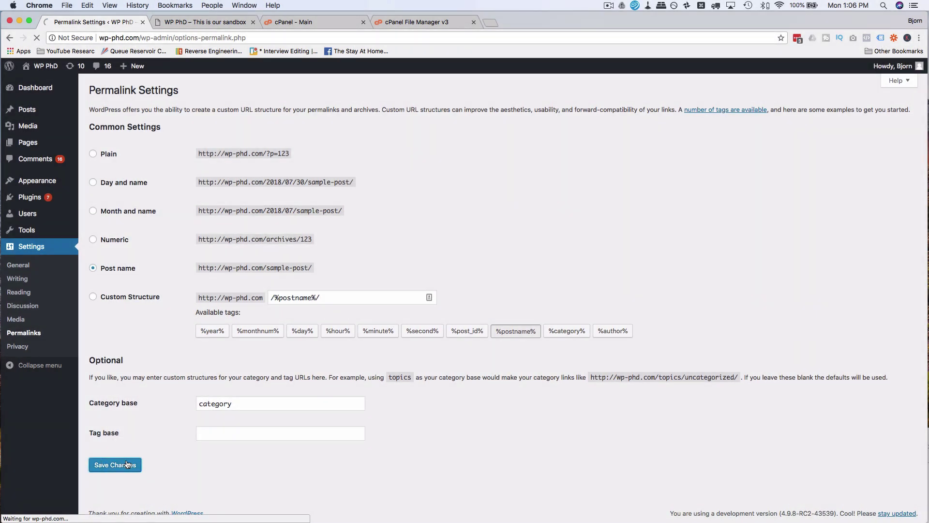
left_click(395, 23)
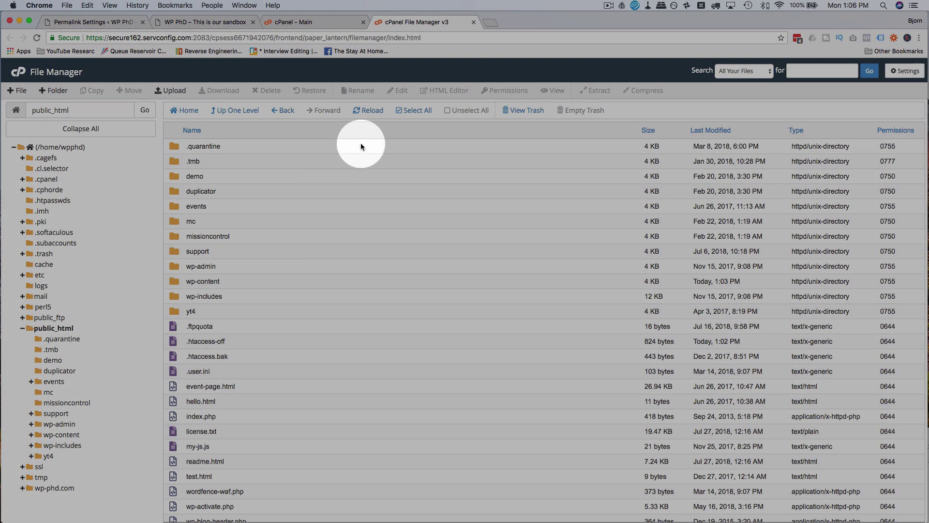
left_click(364, 109)
left_click(229, 342)
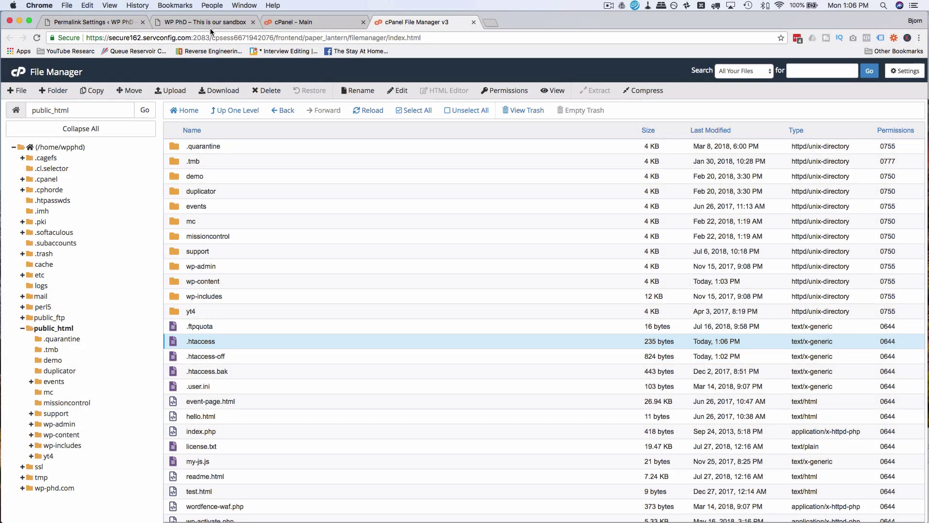
left_click(209, 27)
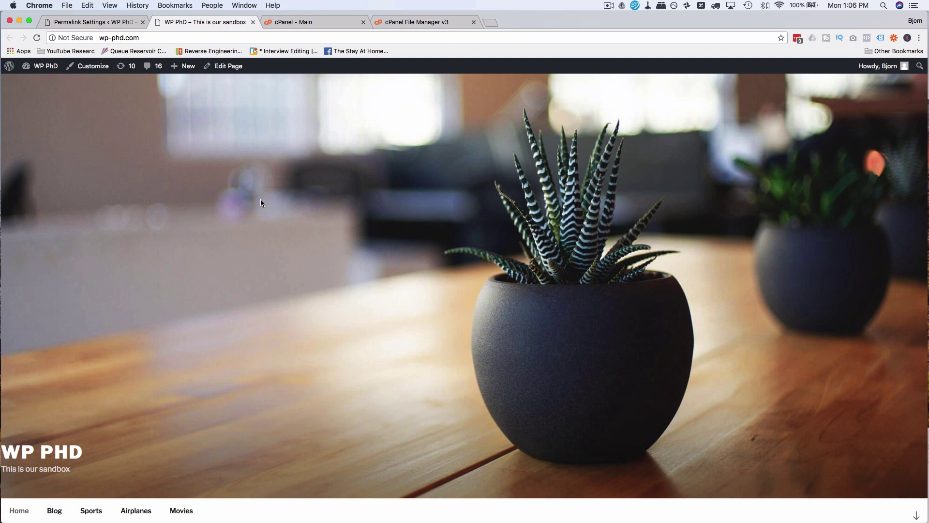
left_click(405, 23)
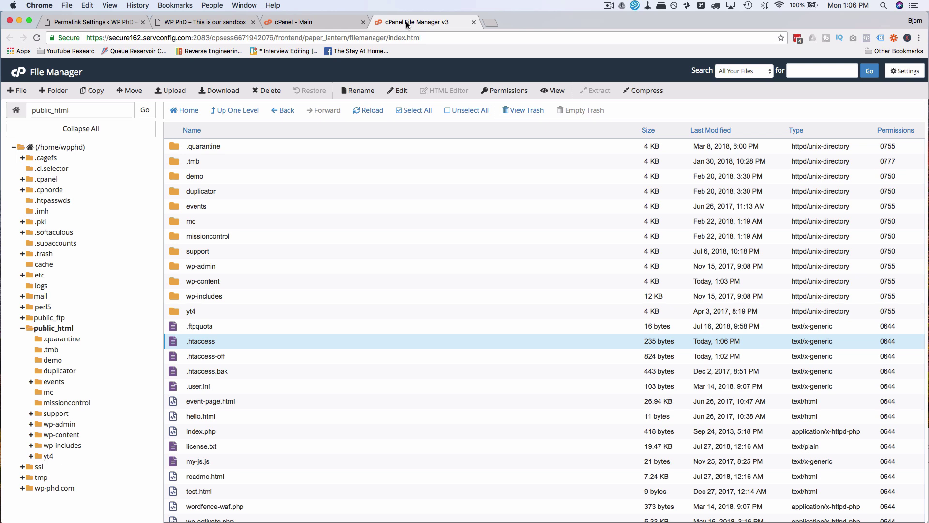
left_click(307, 357)
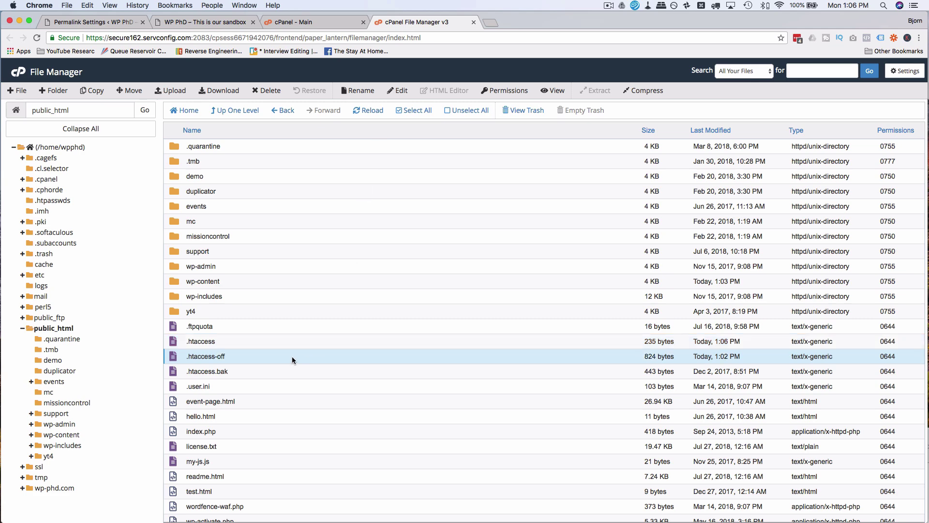
left_click(239, 342)
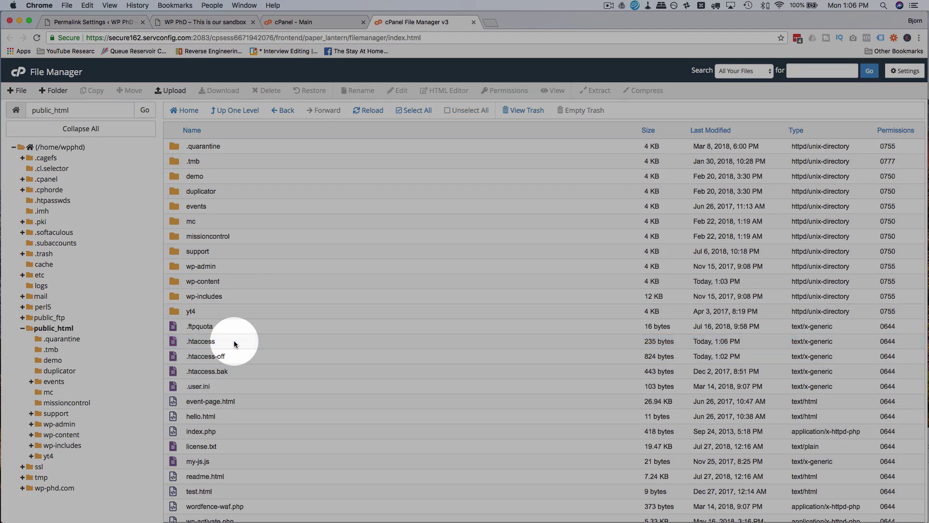
Open the regenerated .htaccess in the editor and highlight its WordPress rewrite rules.
left_click(400, 91)
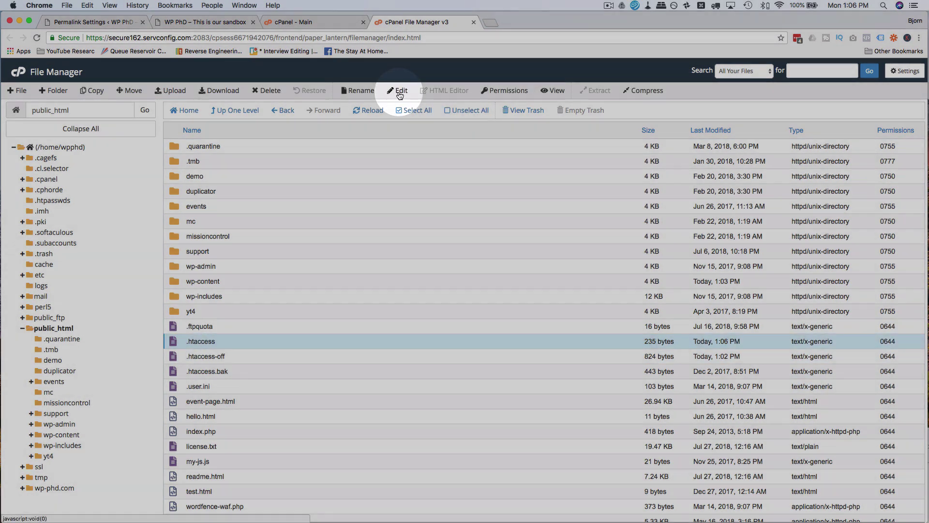
key("shift+Up")
key("shift+Up")
key("shift+Up")
key("shift+Up")
key("shift+Up")
key("shift+Up")
key("shift+Up")
key("shift+Up")
key("shift+Up")
key("shift+Up")
key("shift+Up")
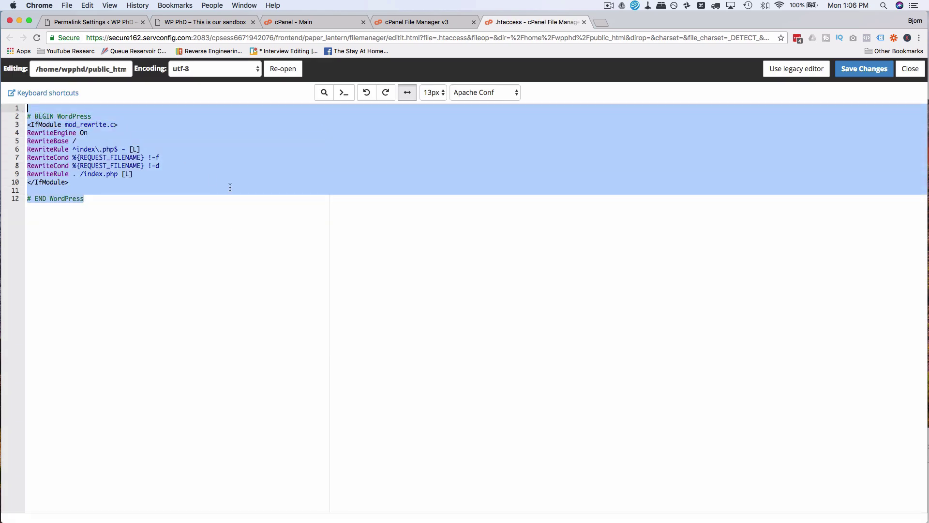
left_click(419, 20)
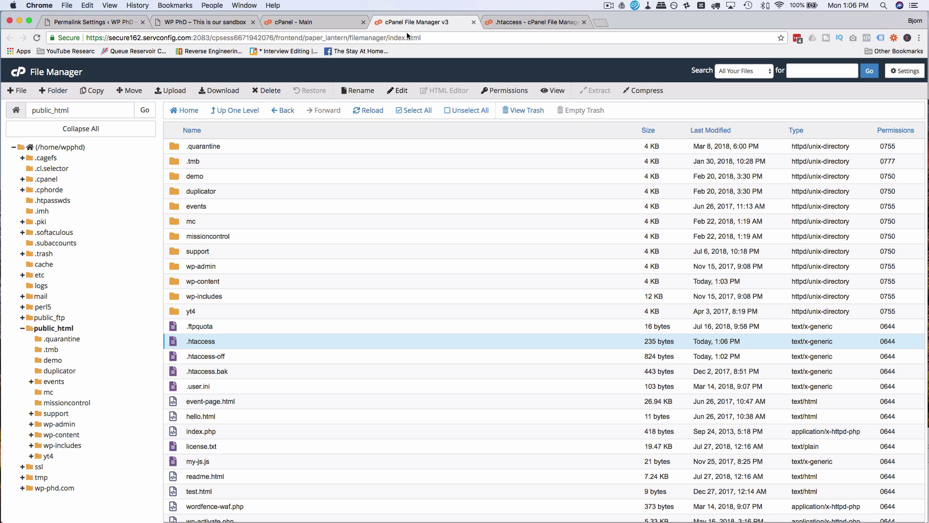
Open .htaccess-off and highlight its WP Hide, WordPress and Wordfence WAF blocks.
left_click(236, 356)
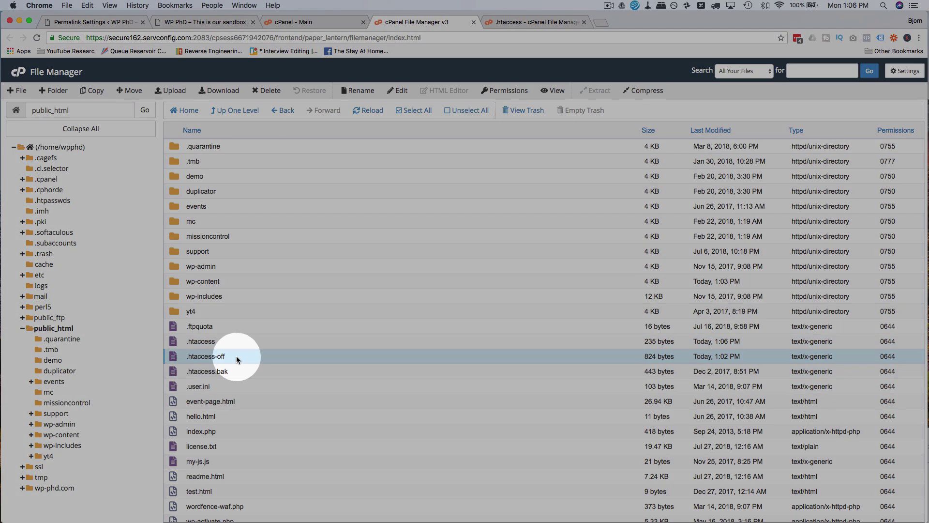
left_click(399, 92)
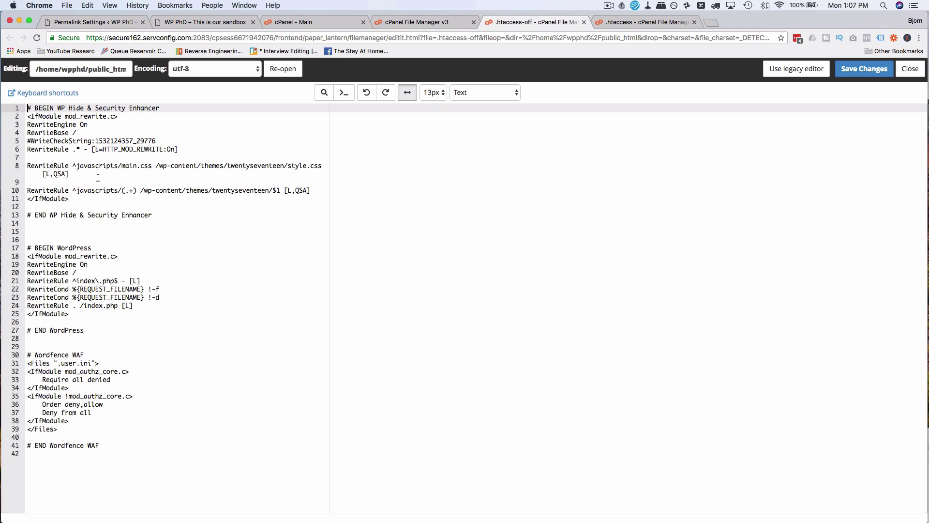
left_click_drag(164, 215, 48, 93)
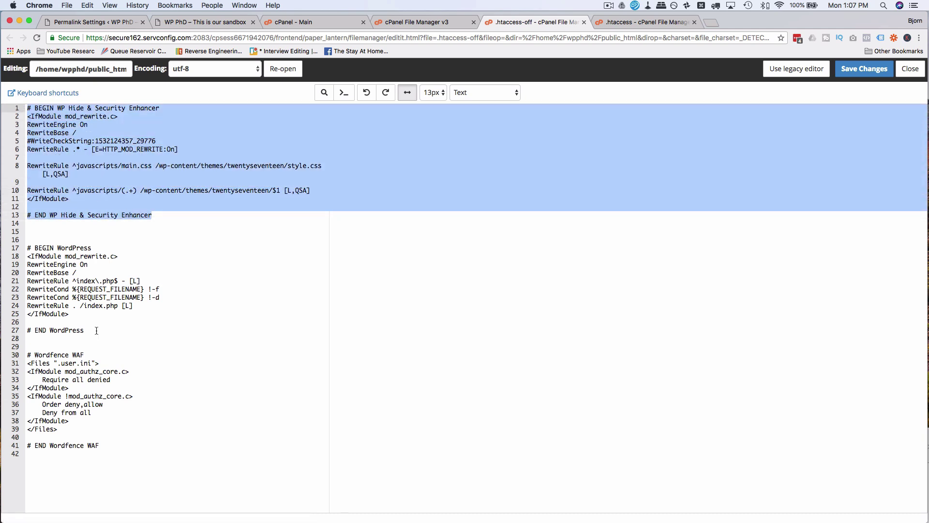
left_click_drag(177, 329, 14, 247)
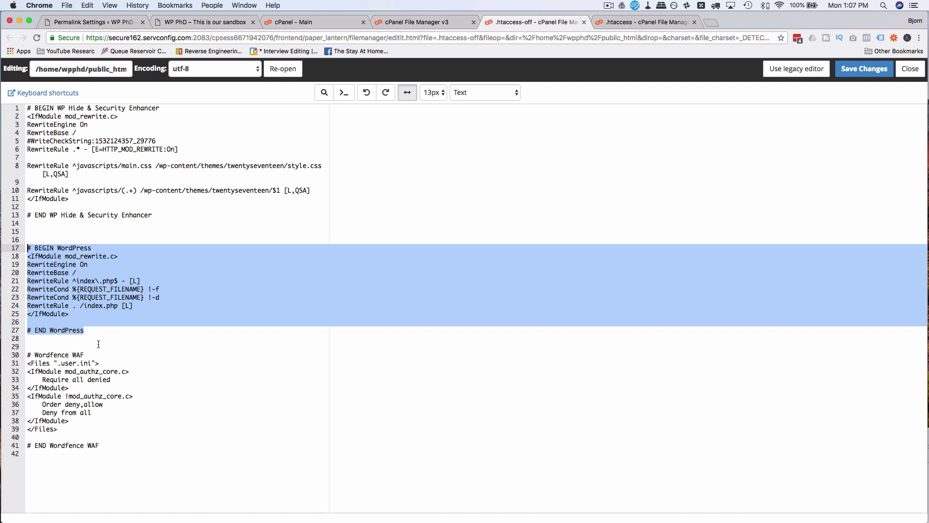
left_click(78, 347)
left_click_drag(30, 354, 138, 449)
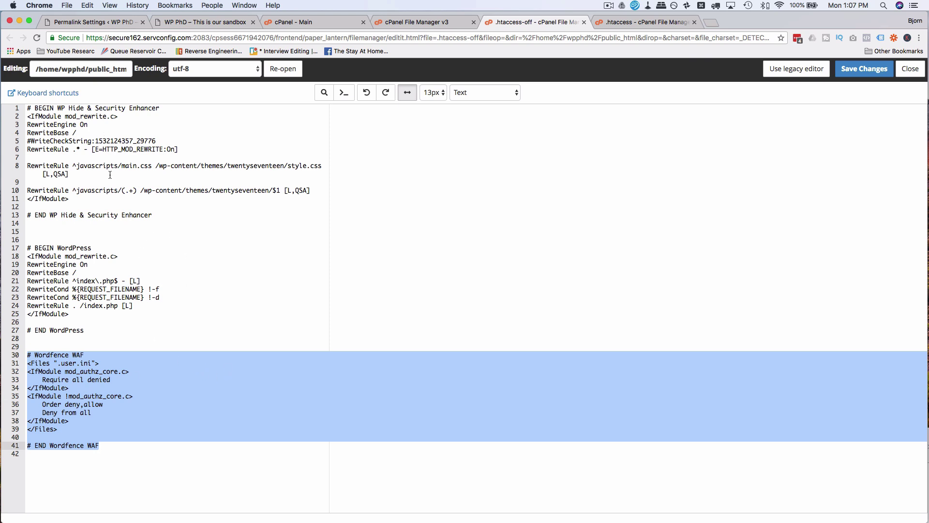
Compare the .htaccess and .htaccess-off editor tabs, then close both tabs.
key("super+alt+Left")
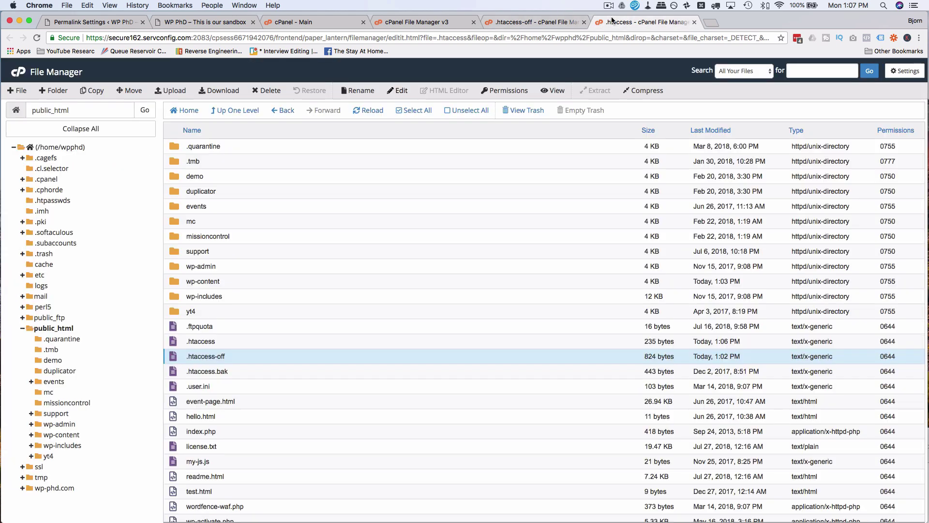
key("super+alt+Right")
key("super+alt+Right")
left_click(324, 258)
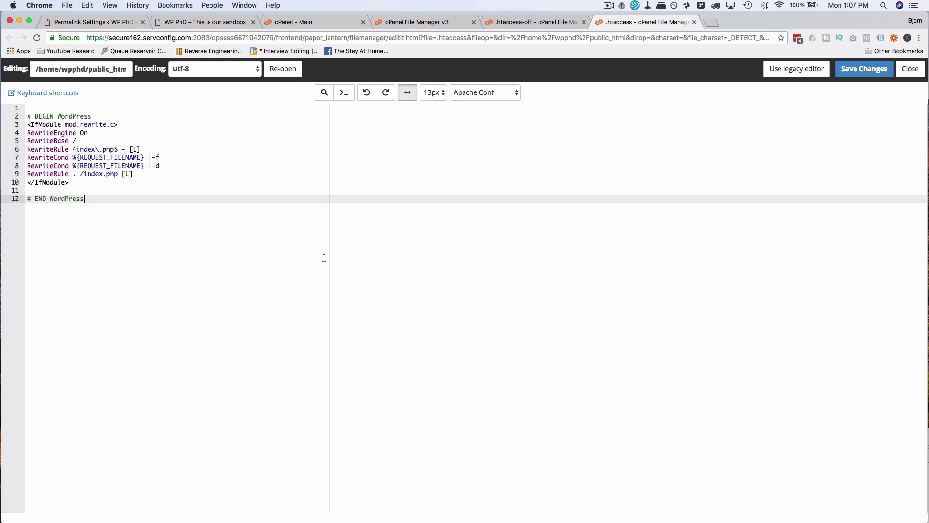
left_click(549, 24)
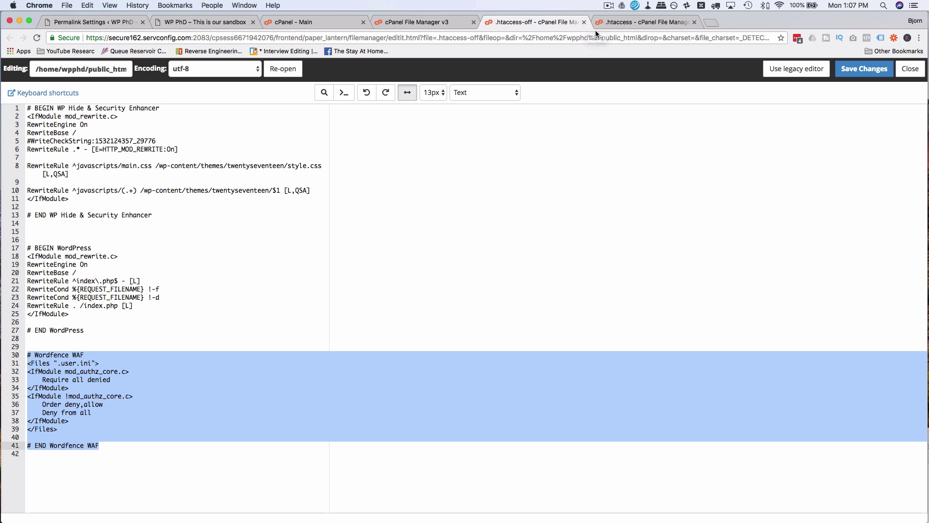
left_click(585, 23)
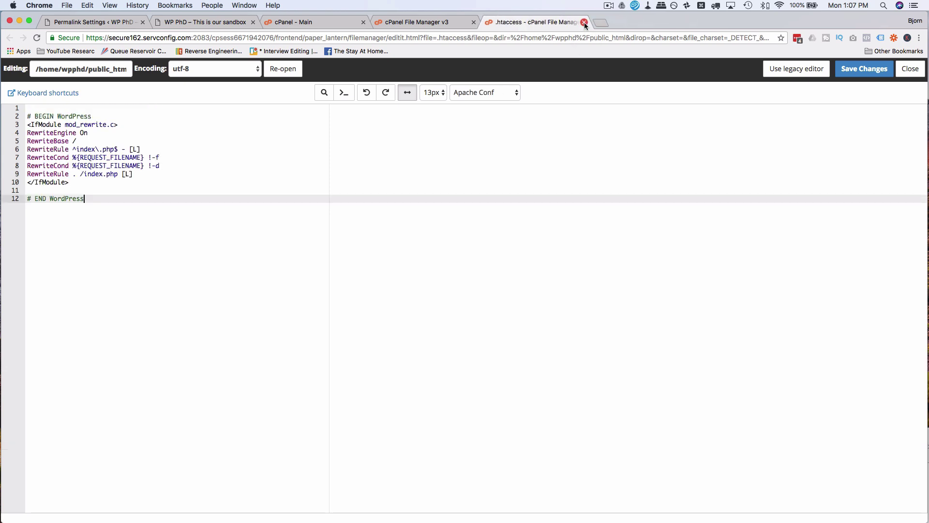
left_click(585, 24)
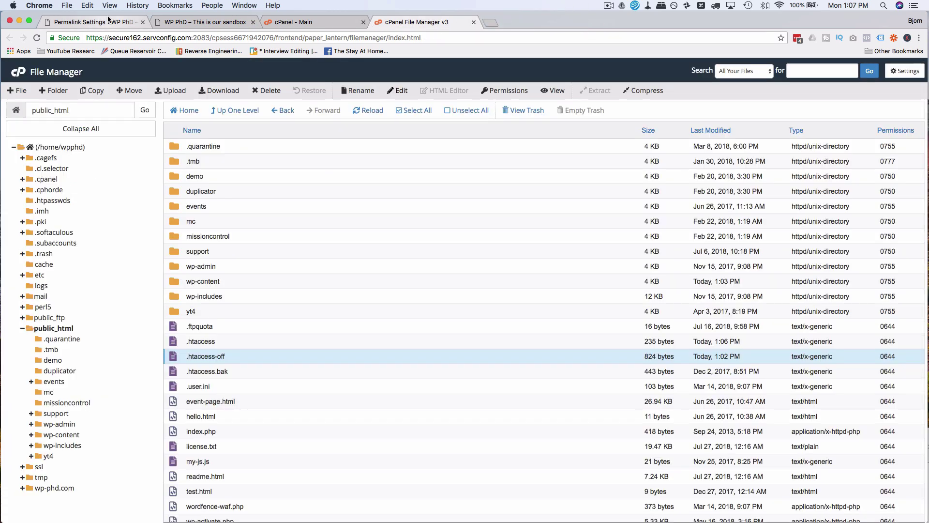
left_click(92, 22)
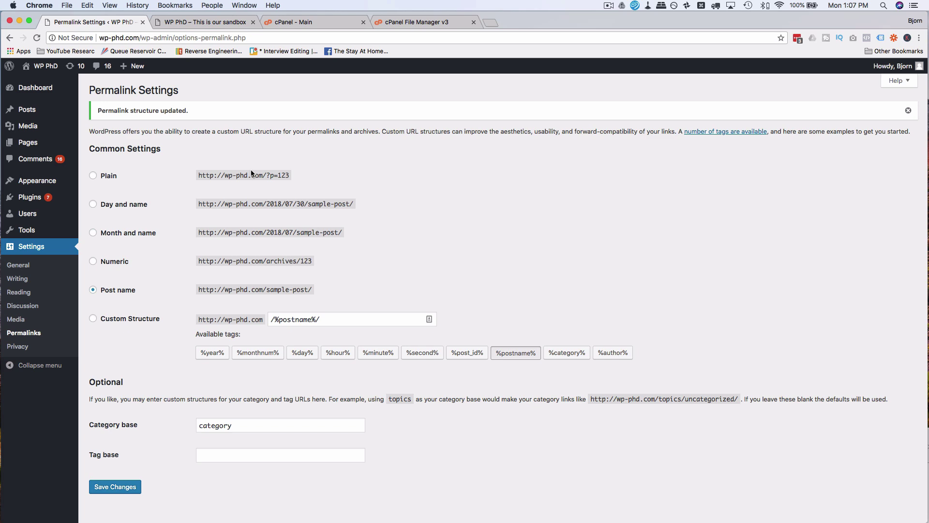
left_click(442, 23)
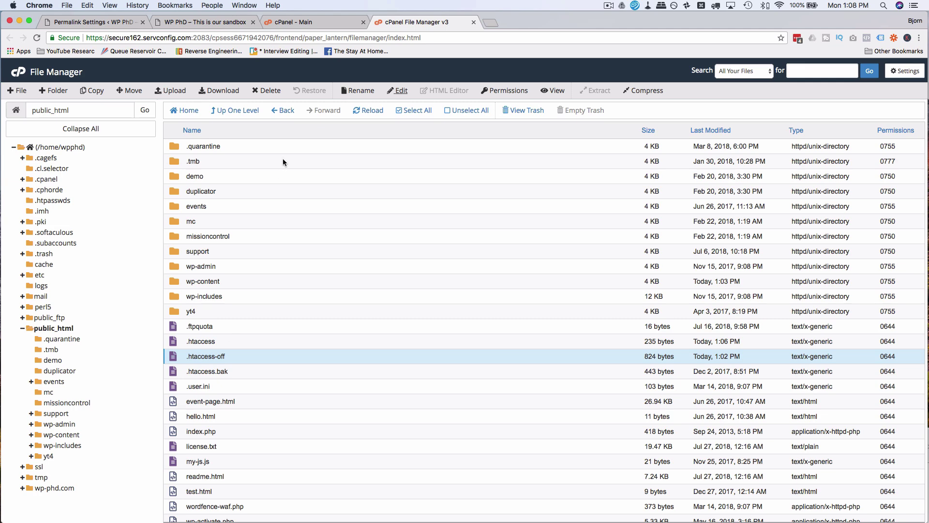
Select wp-admin through wp-includes in public_html and confirm their 0755 permissions.
left_click(241, 112)
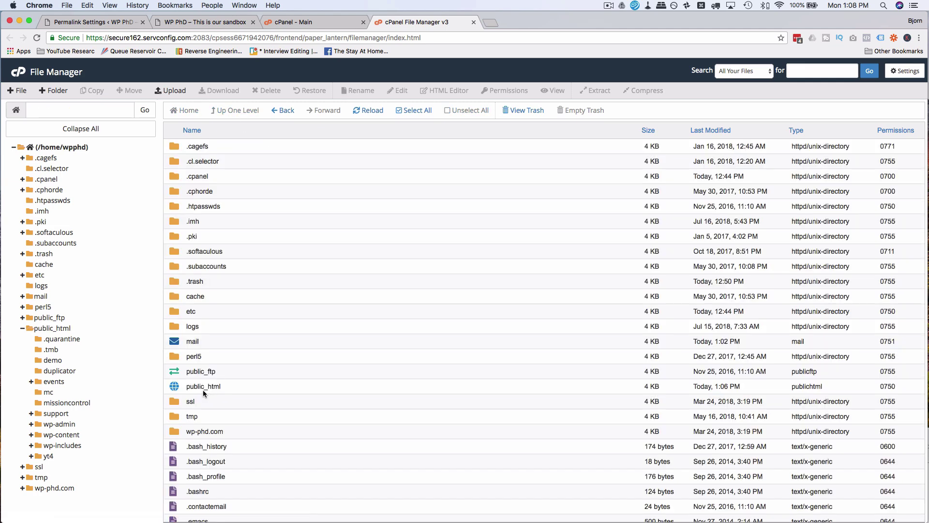
double_click(253, 387)
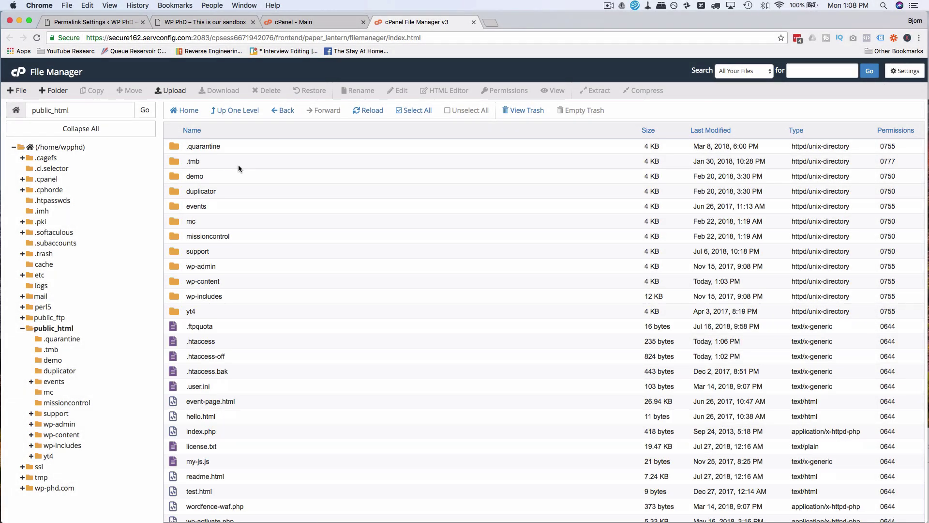
left_click(229, 269)
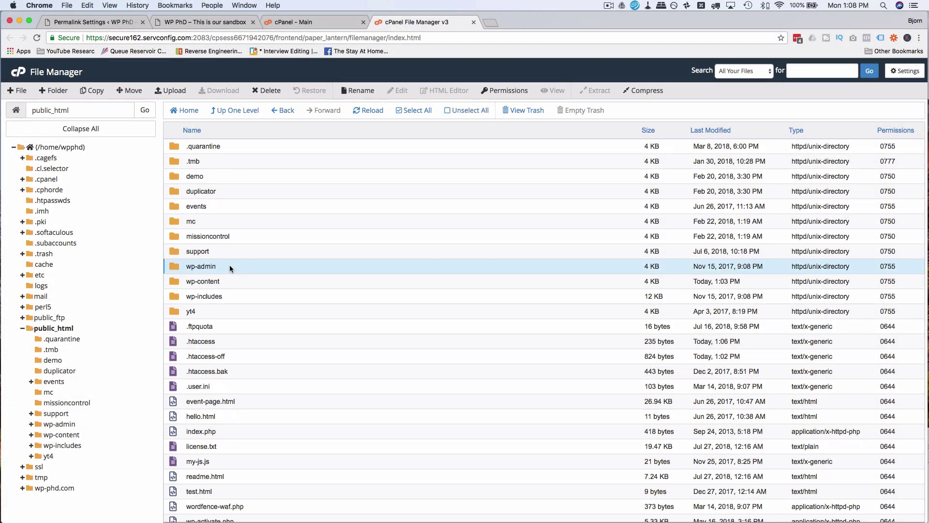
left_click(232, 297, "shift")
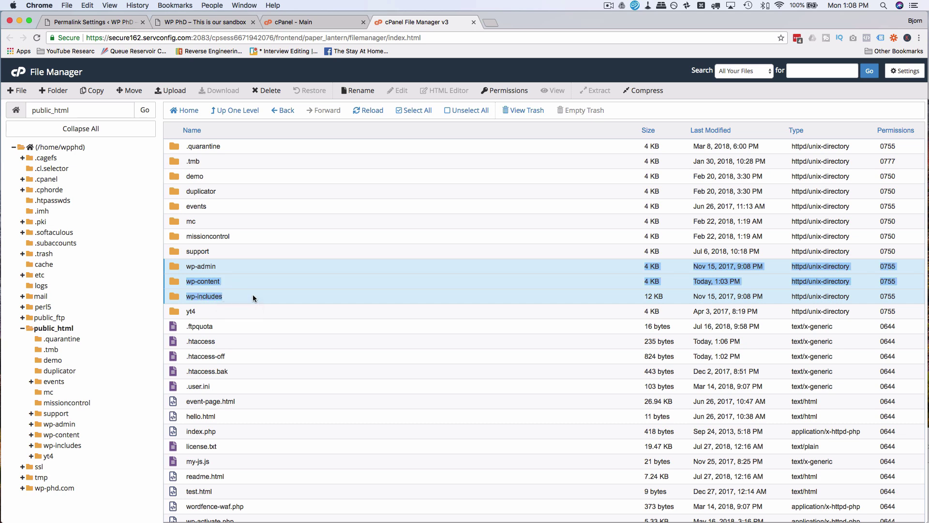
double_click(887, 266)
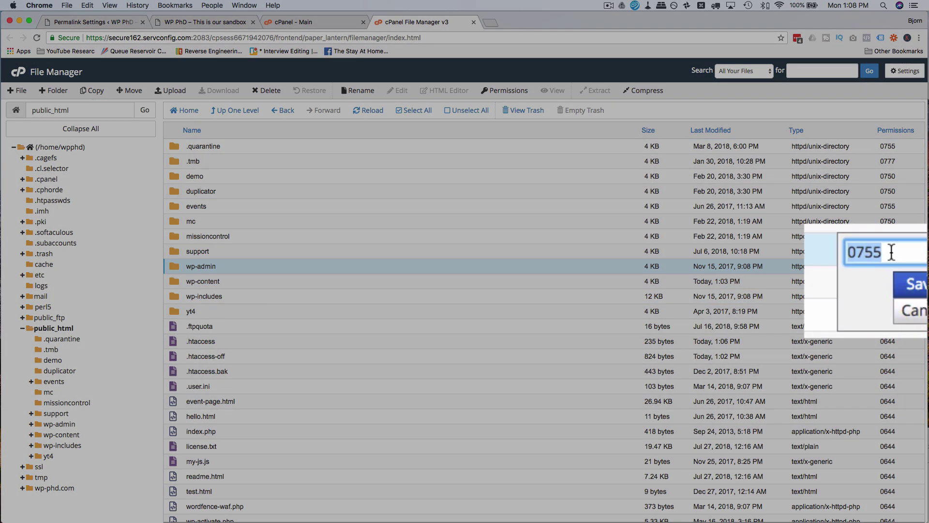
key("Return")
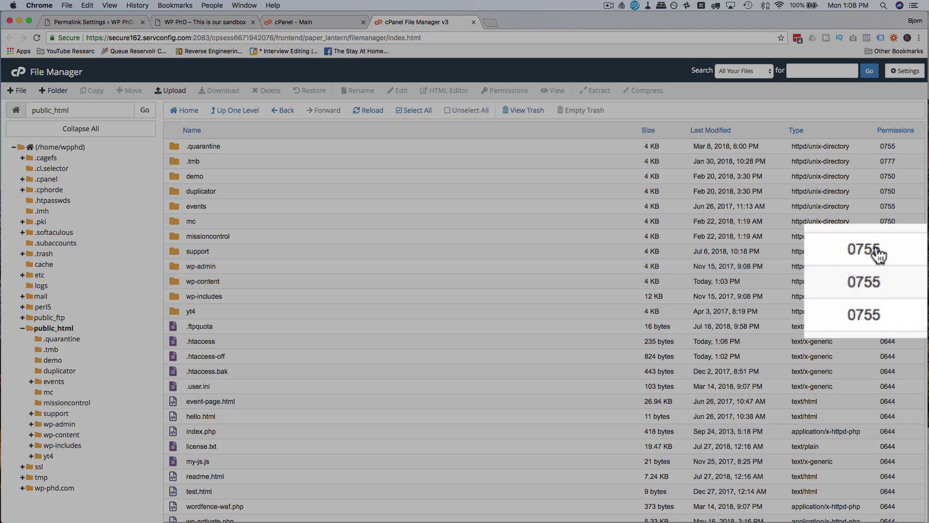
left_click_drag(865, 266, 862, 291)
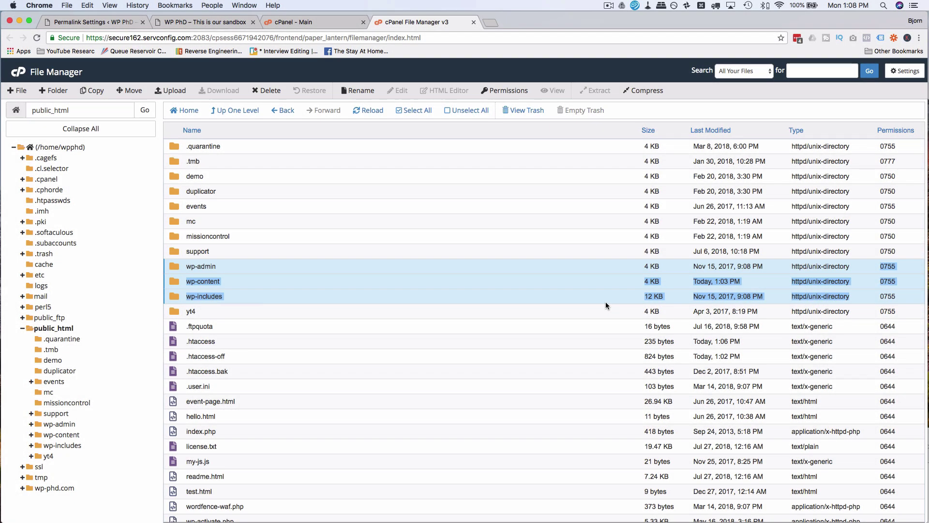
left_click(618, 269)
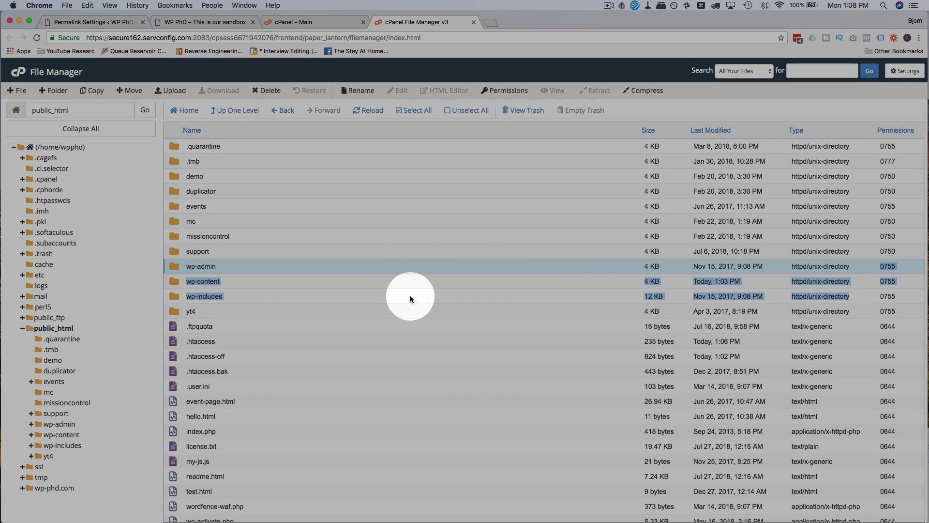
left_click(410, 296, "shift")
left_click(497, 91)
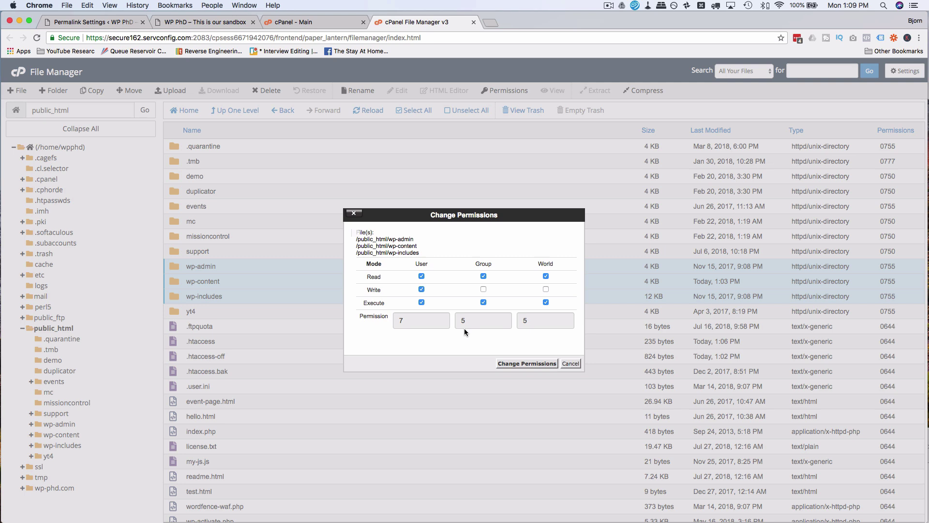
left_click(570, 363)
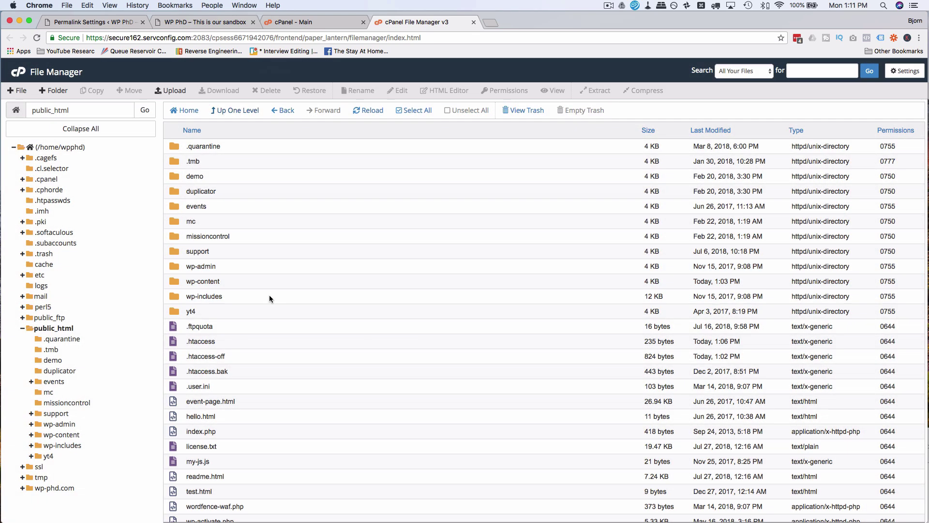
left_click(228, 285)
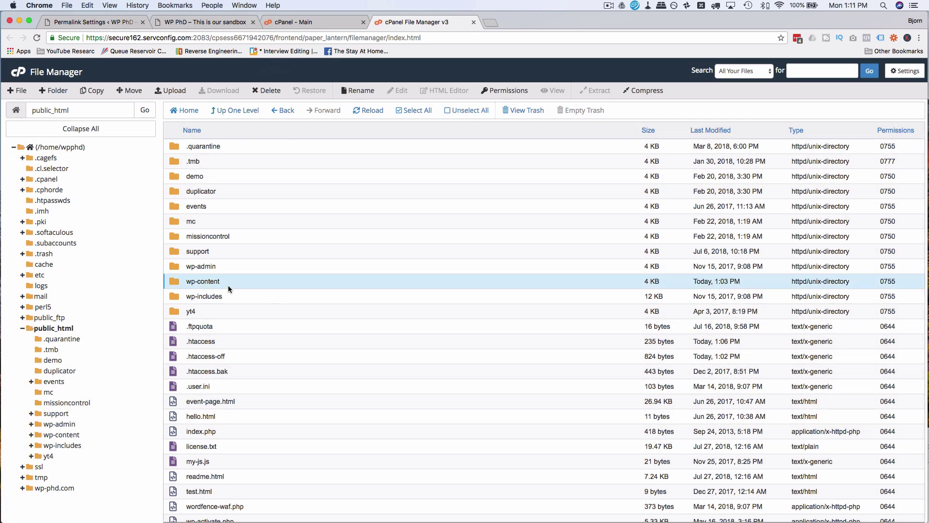
double_click(230, 283)
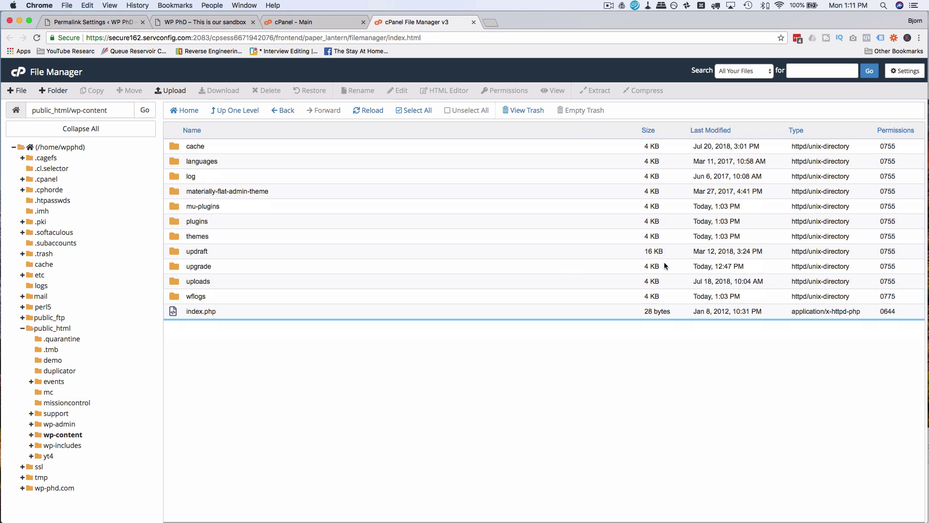
left_click(234, 112)
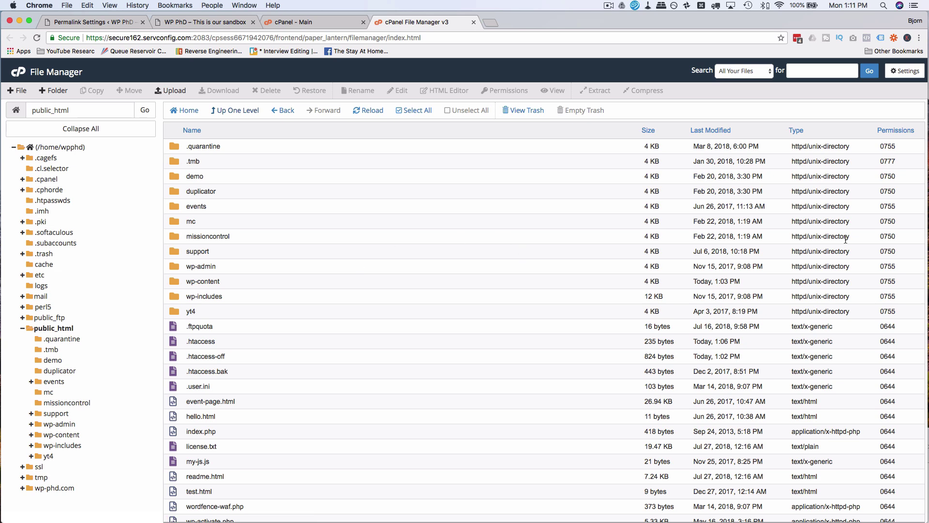
scroll(340, 304, "down", 5)
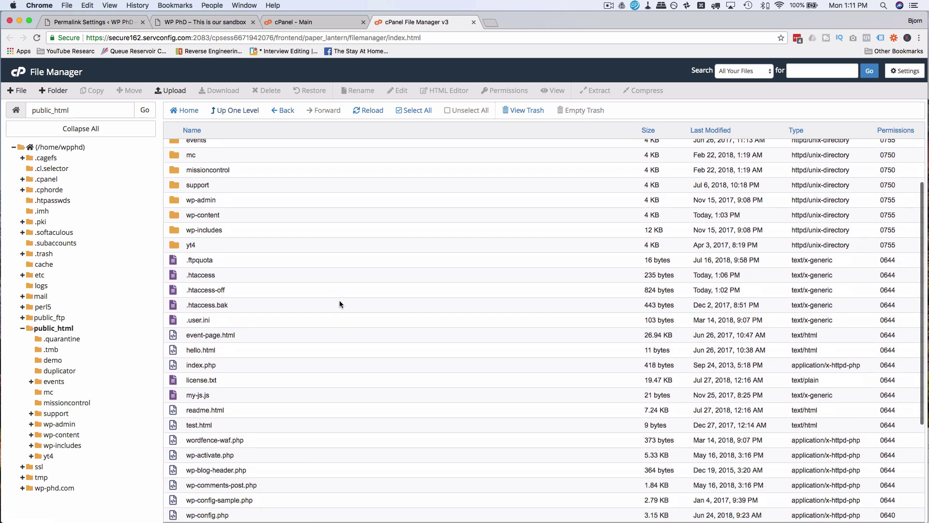
scroll(340, 304, "down", 1)
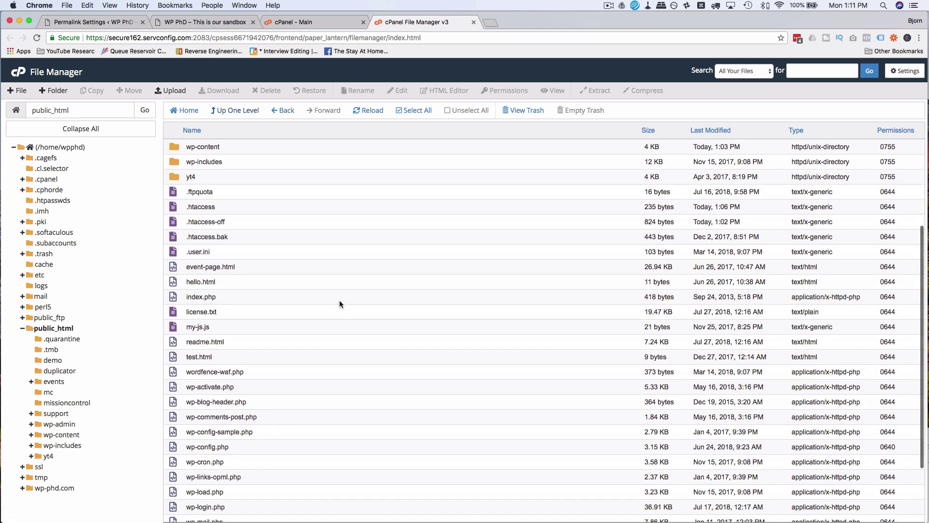
scroll(658, 197, "down", 3)
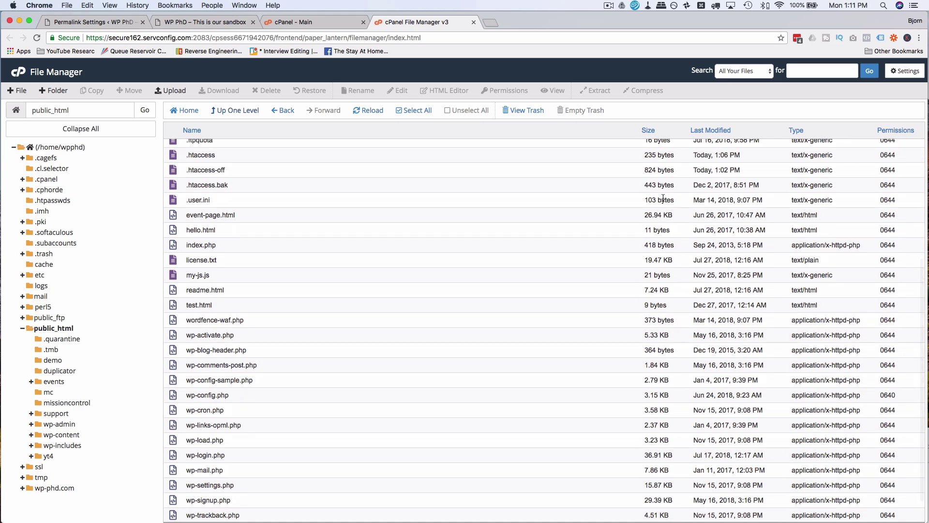
left_click(622, 397)
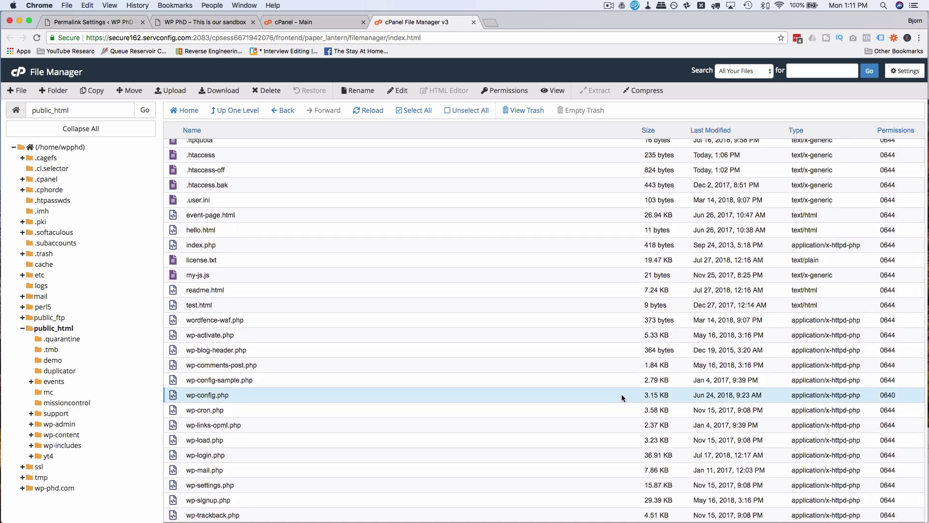
scroll(203, 396, "down", 2)
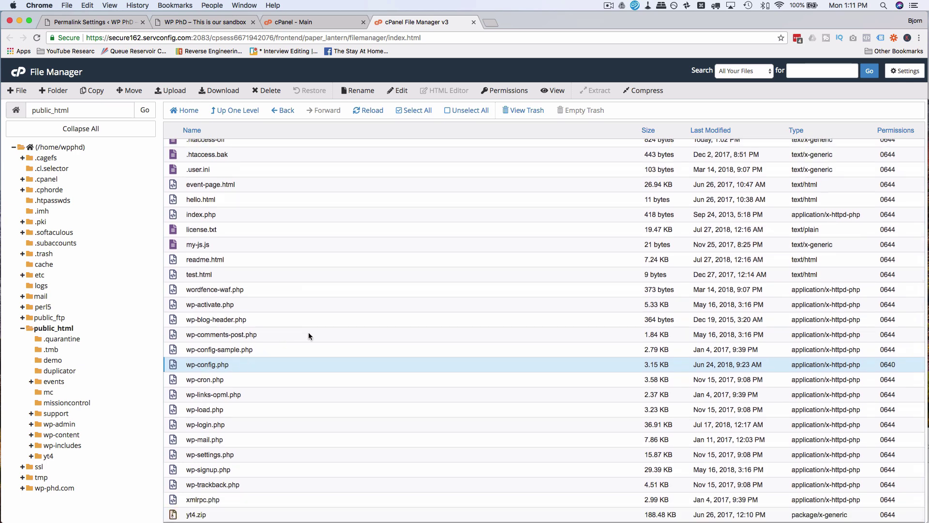
left_click(296, 348)
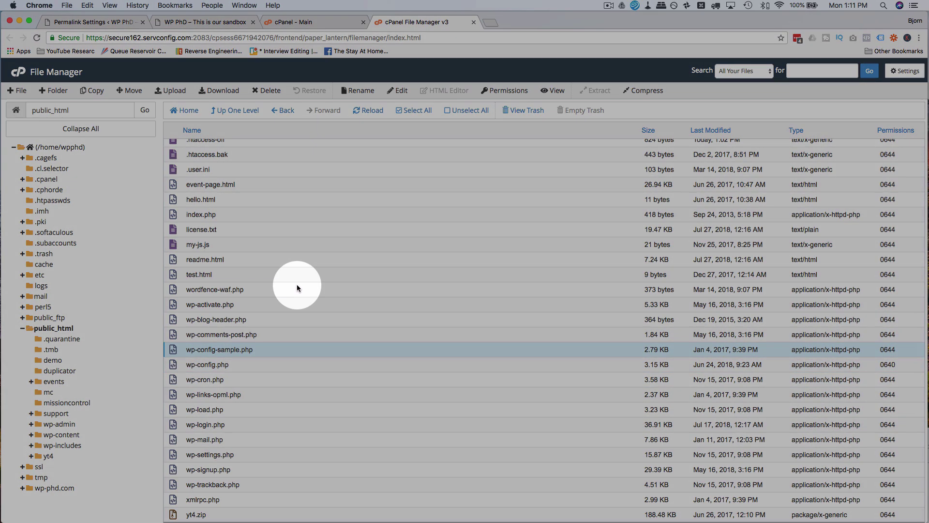
left_click(297, 288, "shift")
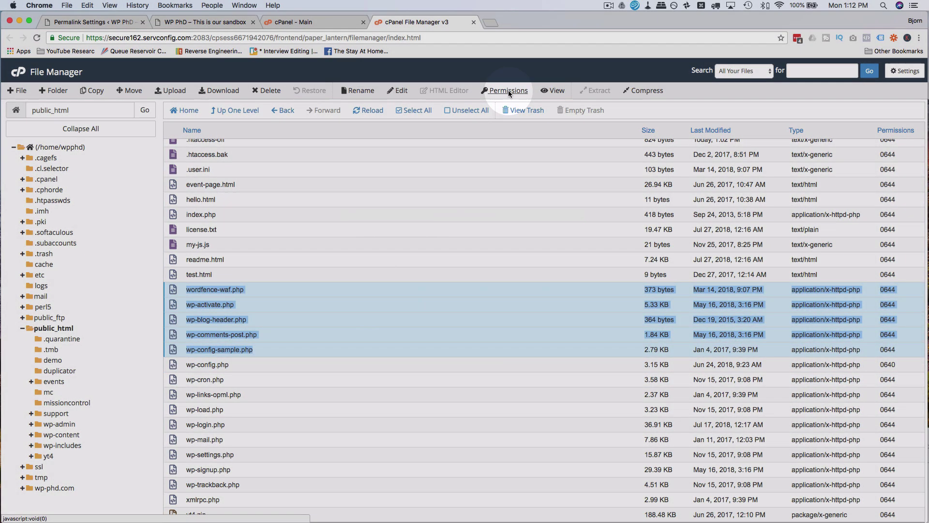
left_click(508, 90)
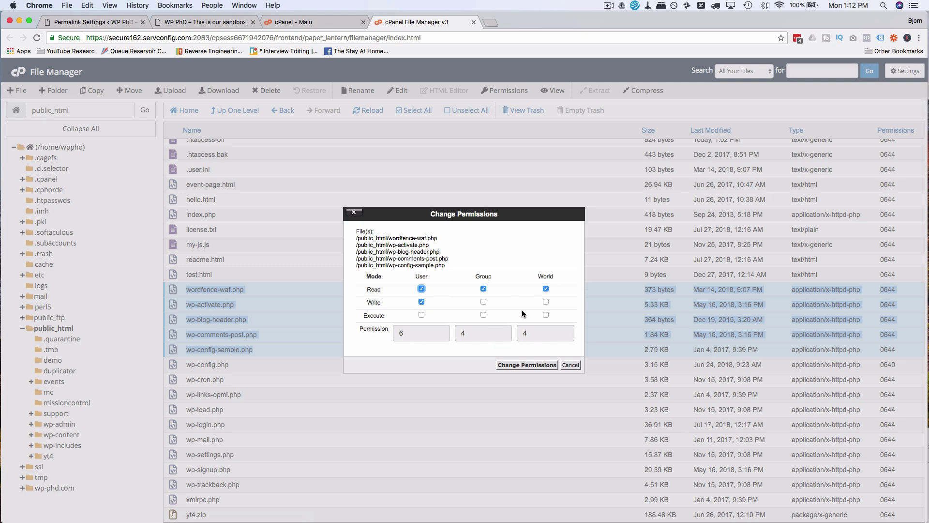
left_click(571, 365)
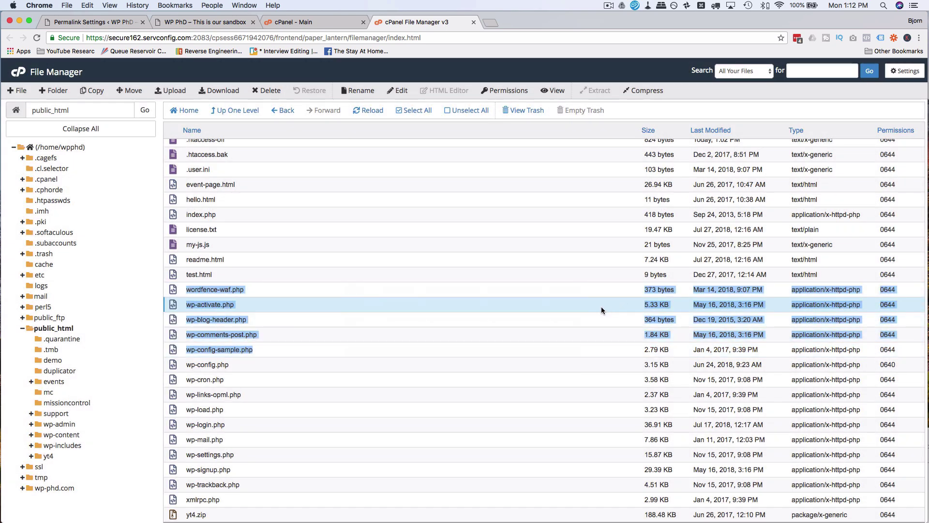
scroll(430, 321, "up", 5)
scroll(429, 323, "up", 1)
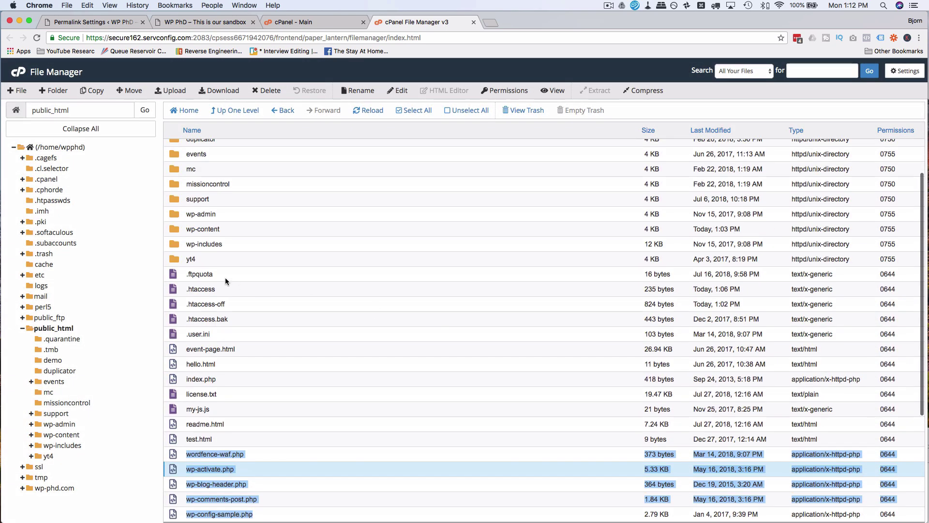
Look into wp-content, then open wp-admin and select its 0644 .htaccess file.
double_click(239, 230)
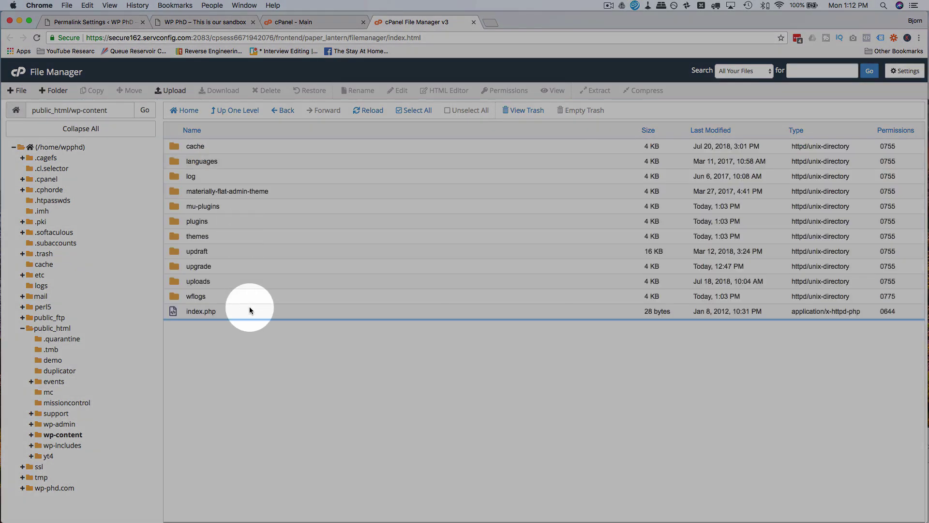
left_click(250, 310)
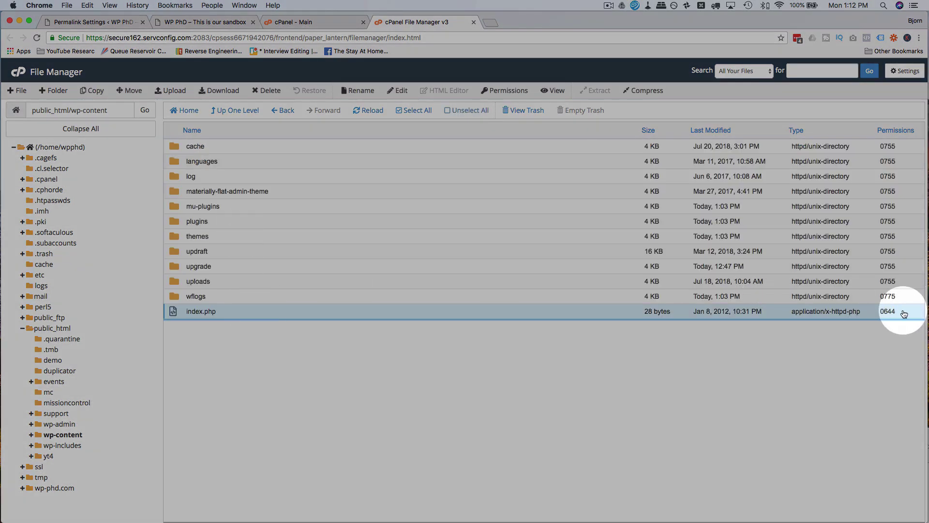
left_click(249, 113)
double_click(248, 265)
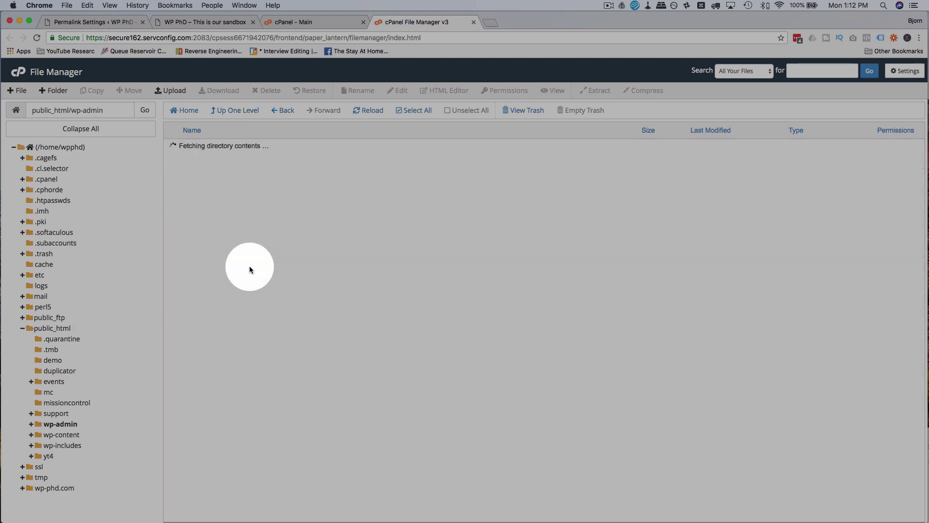
left_click(333, 251)
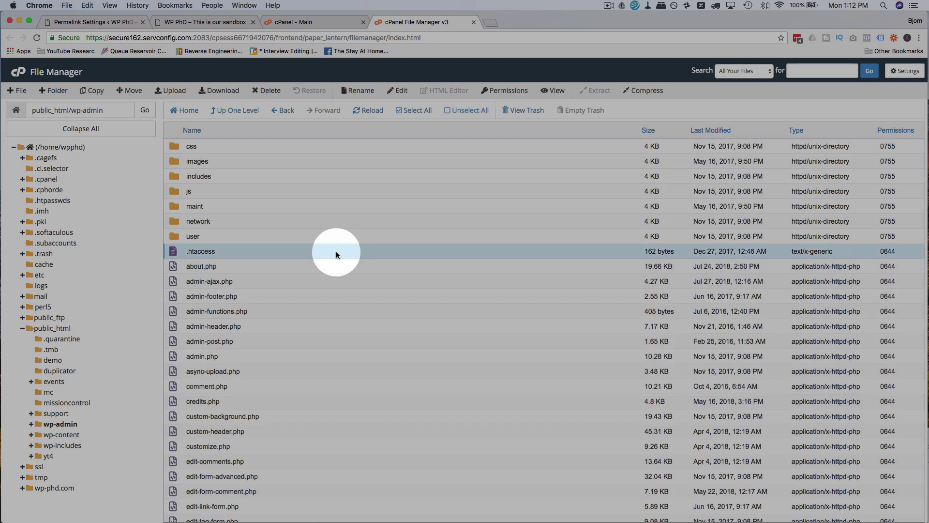
scroll(330, 289, "down", 10)
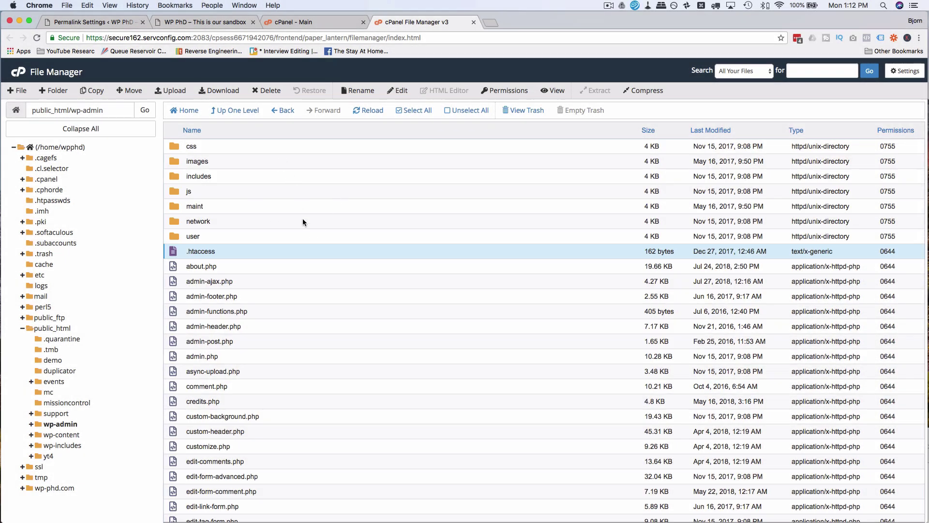
Leave wp-admin and go back up one level to the public_html file listing.
left_click(234, 111)
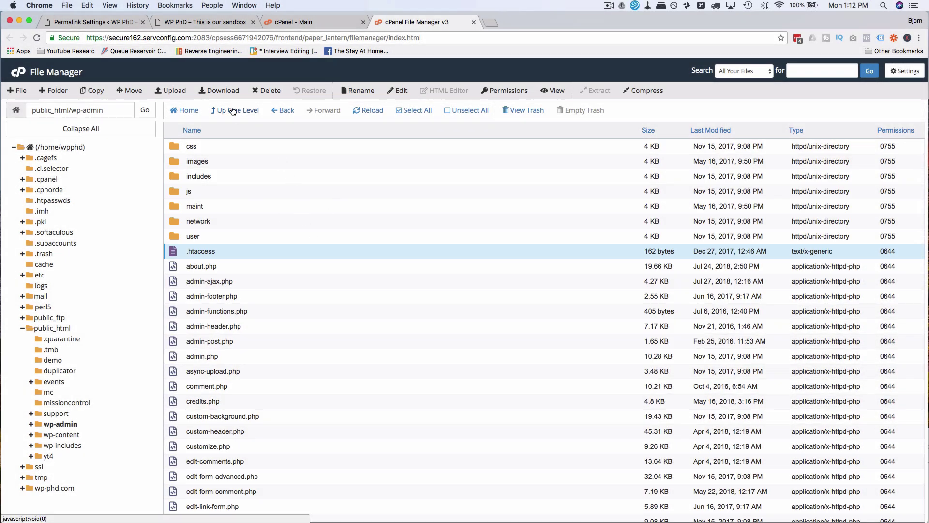